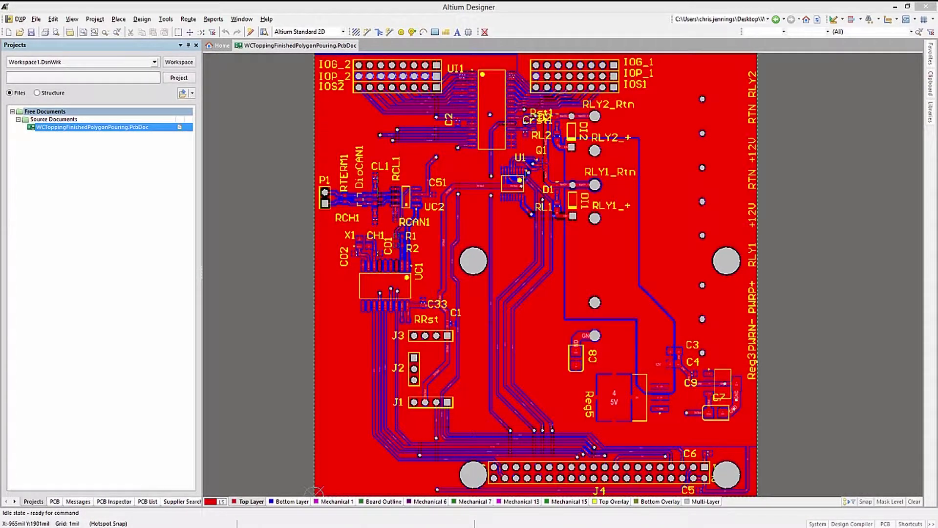
- Open the Design Rule Checker and review its DRC report options, keeping Create Report File enabled
click(166, 20)
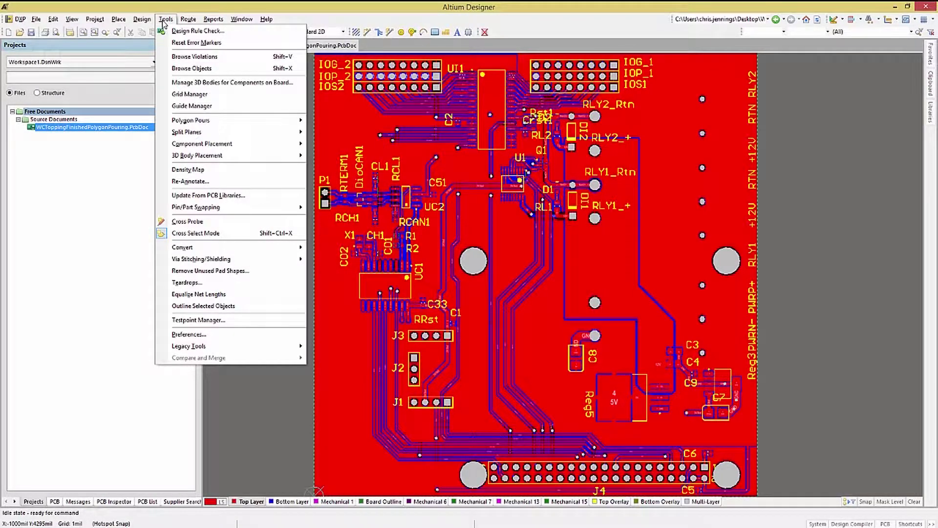
click(171, 31)
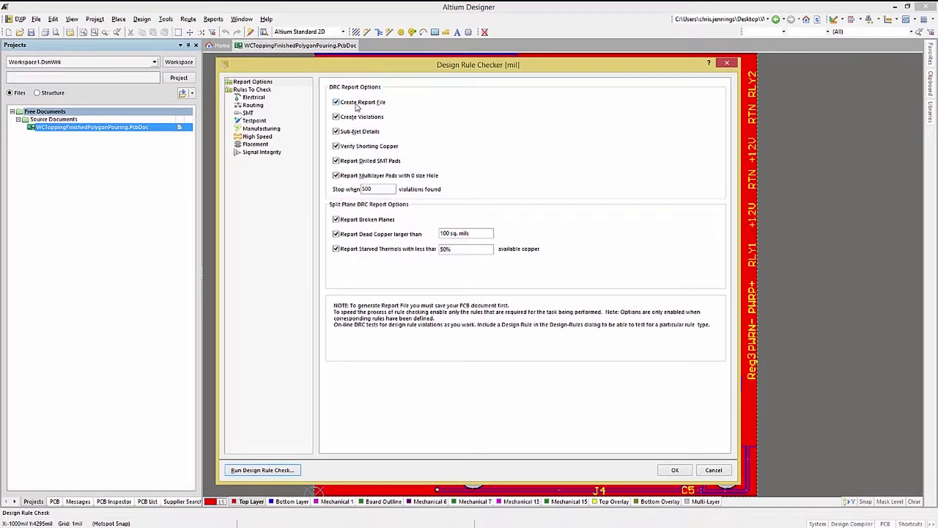
click(357, 104)
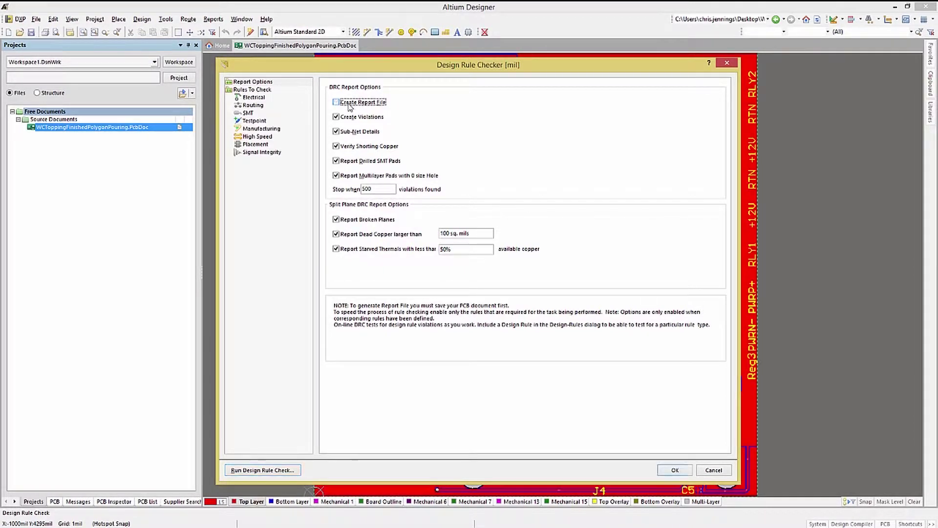
click(355, 105)
- Examine the complete list of rules to check and the online and batch settings of the Electrical rules
click(260, 91)
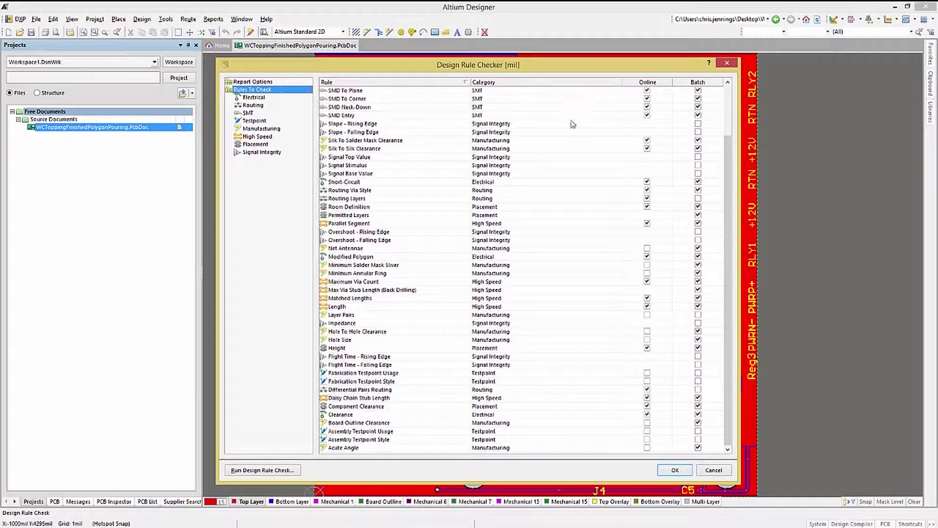
drag(727, 161, 726, 212)
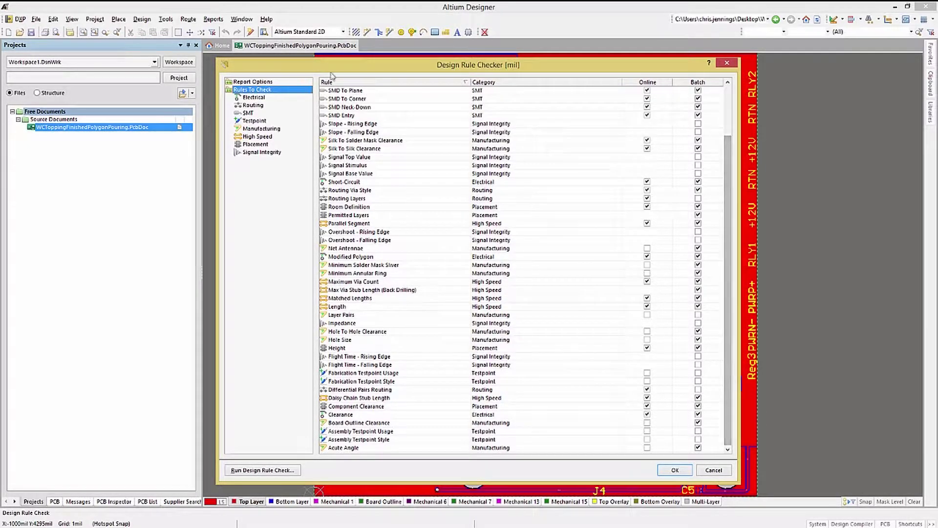
click(252, 99)
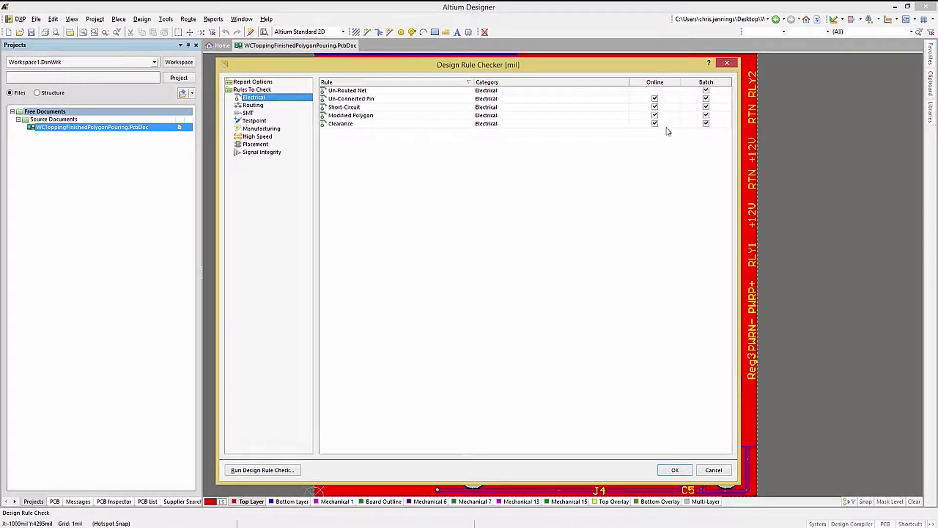
click(705, 91)
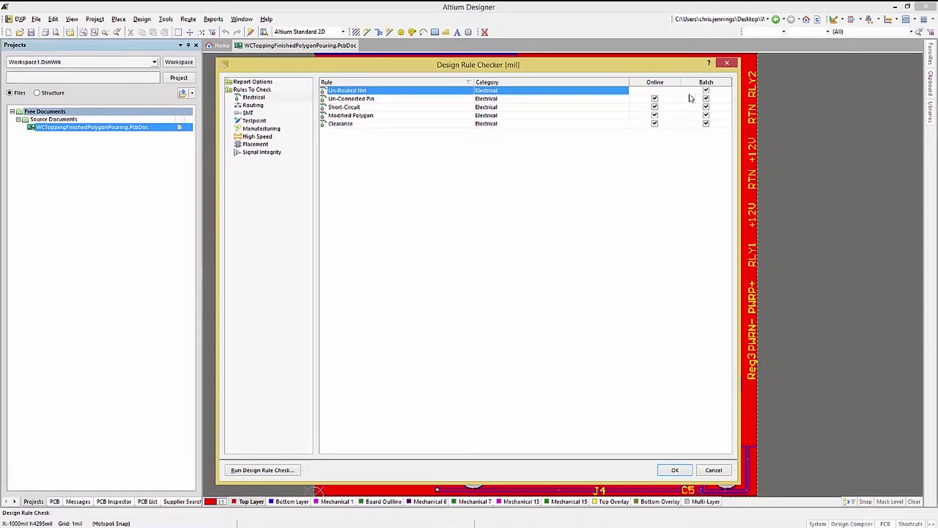
click(655, 101)
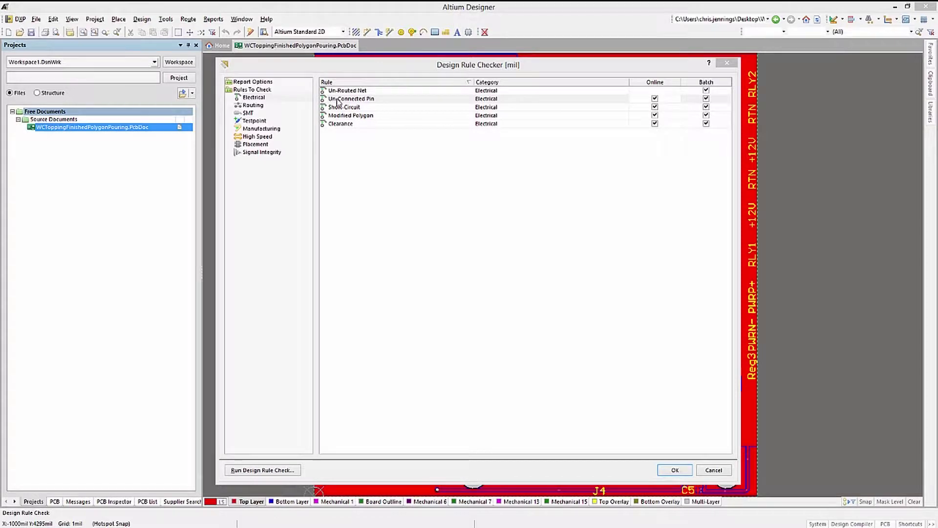
- Examine the online and batch settings of the Routing, Testpoint, Manufacturing, High Speed, Placement and Signal Integrity rules, and accept the checker settings
click(253, 106)
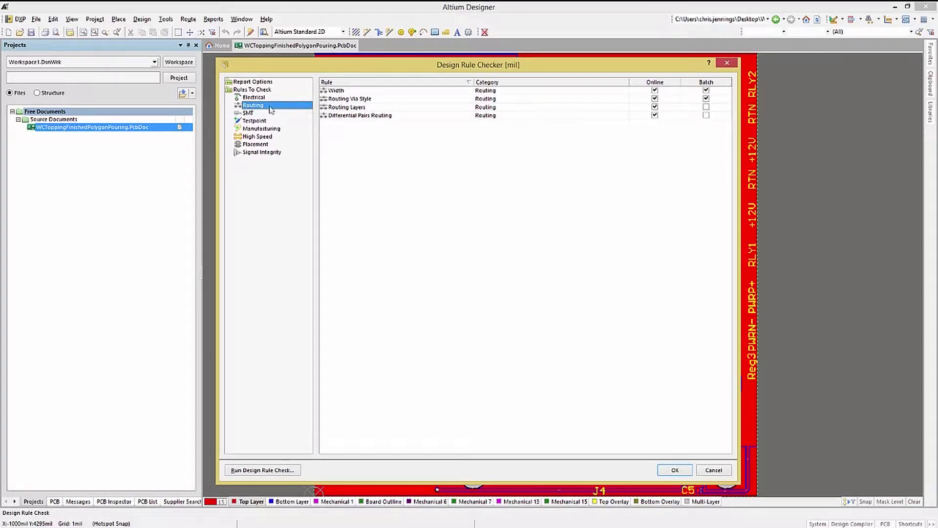
click(258, 121)
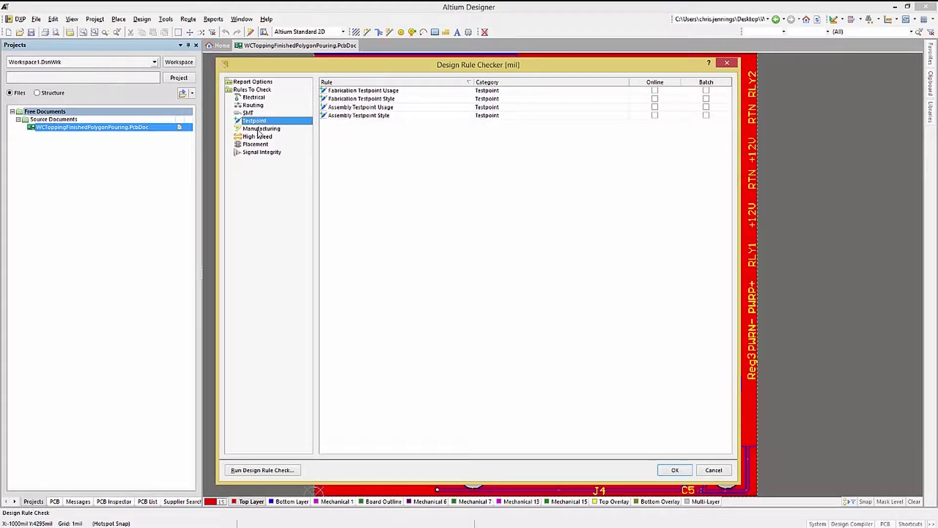
click(257, 130)
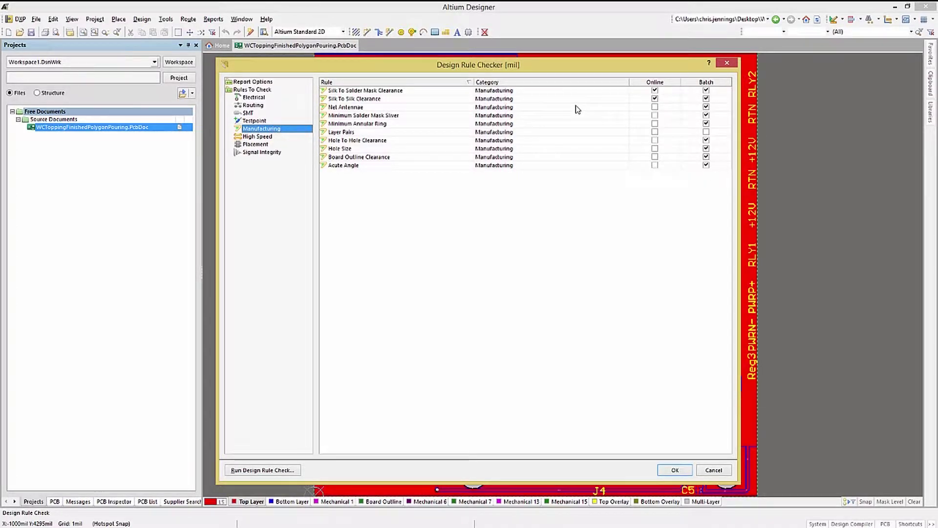
click(655, 141)
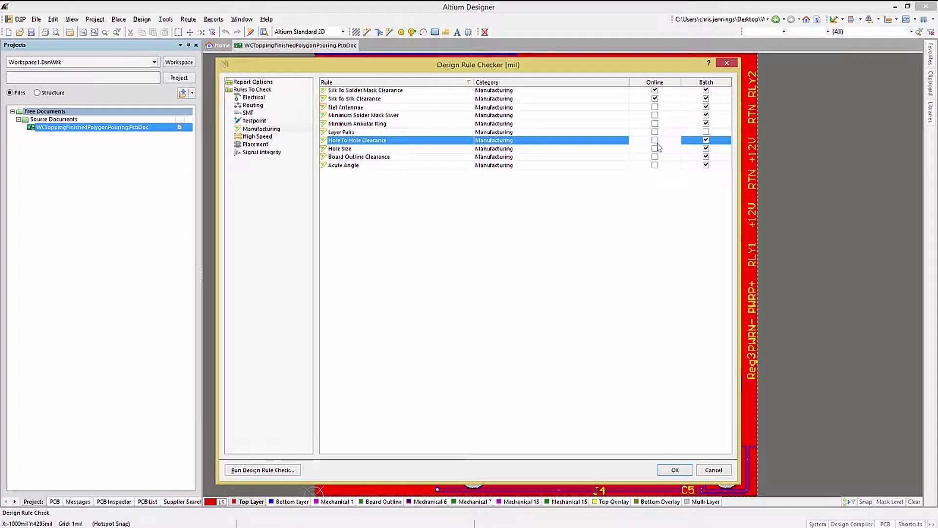
click(655, 158)
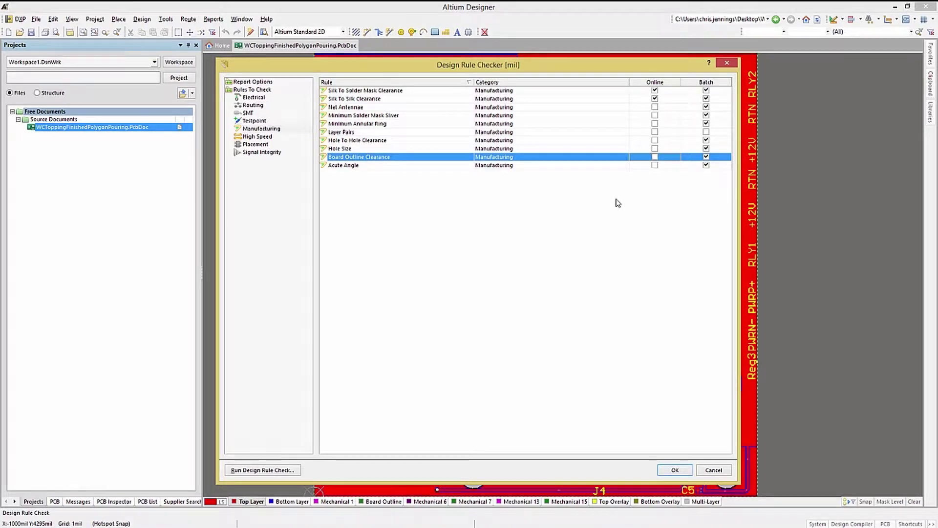
click(263, 137)
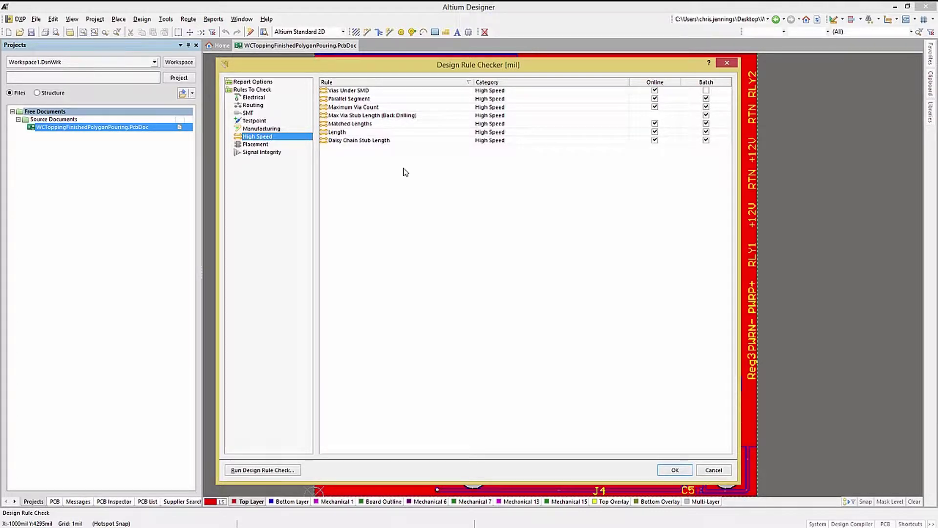
click(261, 146)
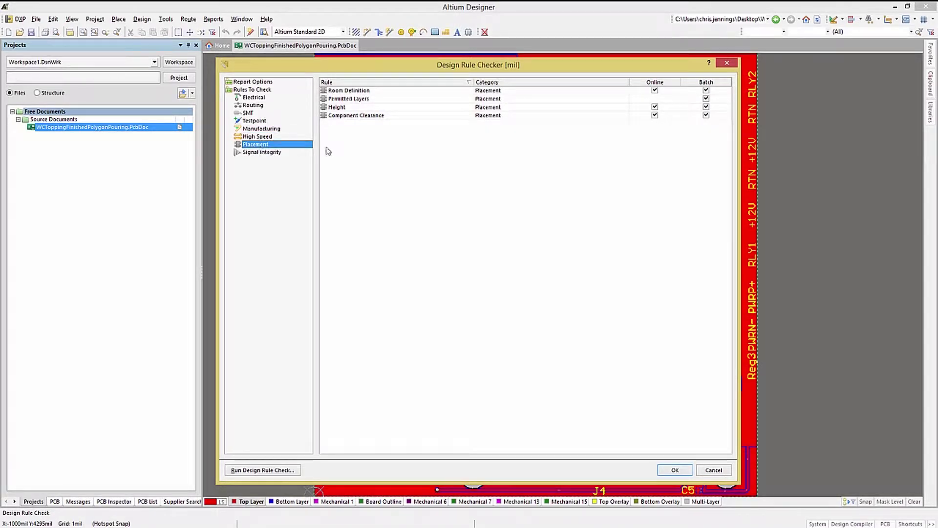
click(261, 153)
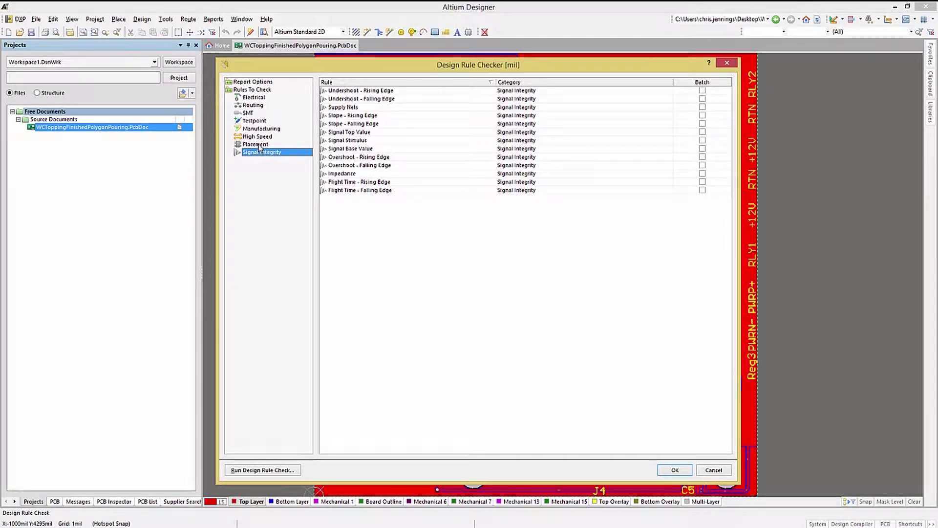
click(250, 99)
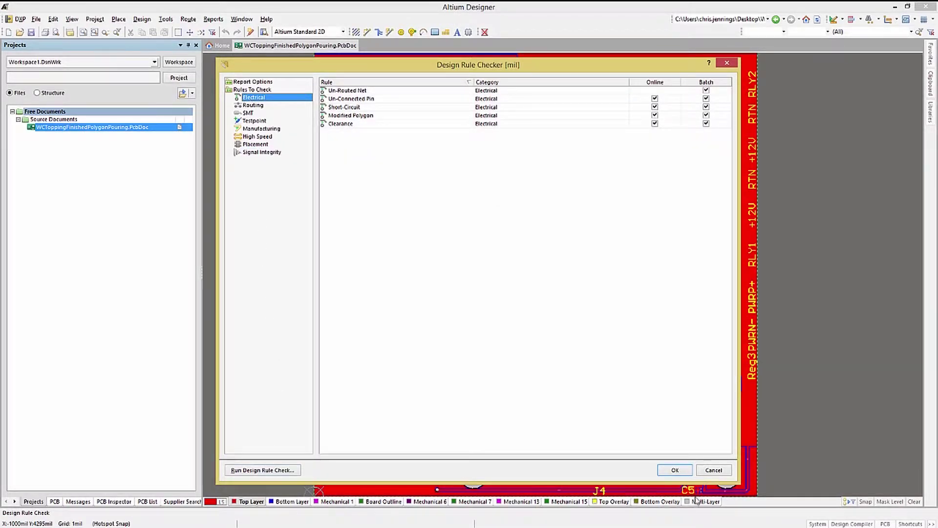
click(677, 471)
- Run the batch design rule check on the board with a report file
click(170, 20)
click(183, 30)
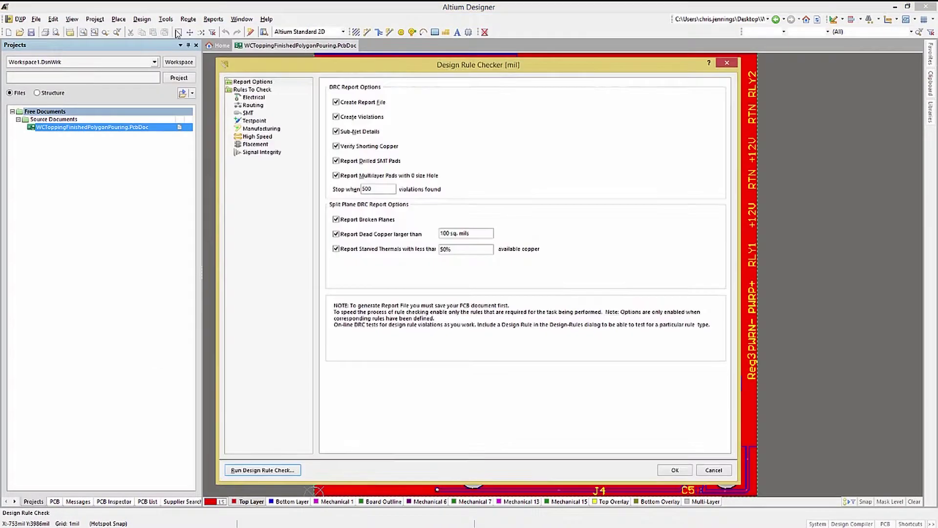
click(261, 469)
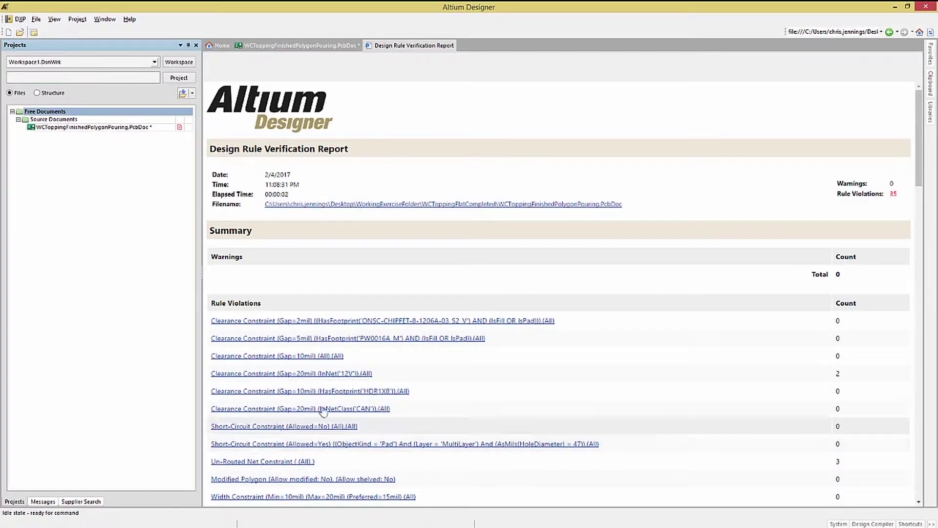
- Look through the report's rule violations and jump to the 12V clearance violation between pads C4-1 and C4-2 on the board
drag(922, 152, 922, 155)
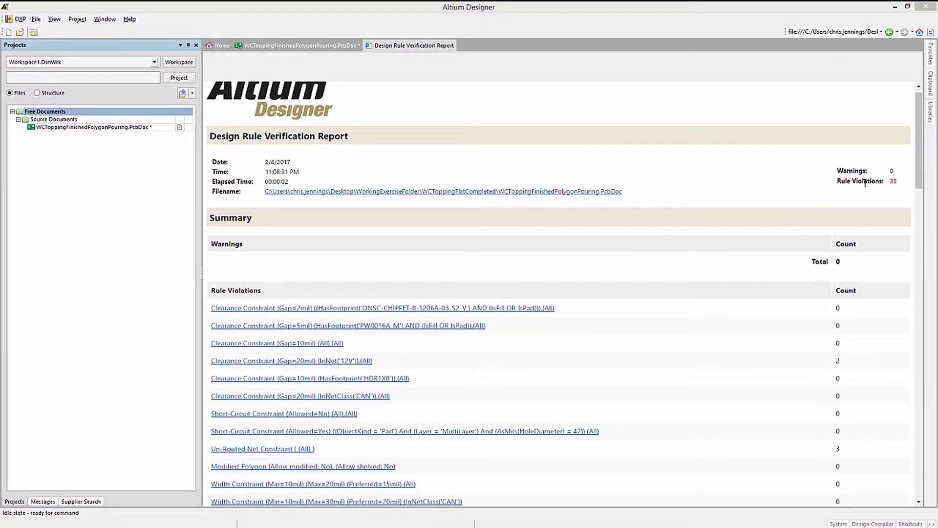
click(888, 180)
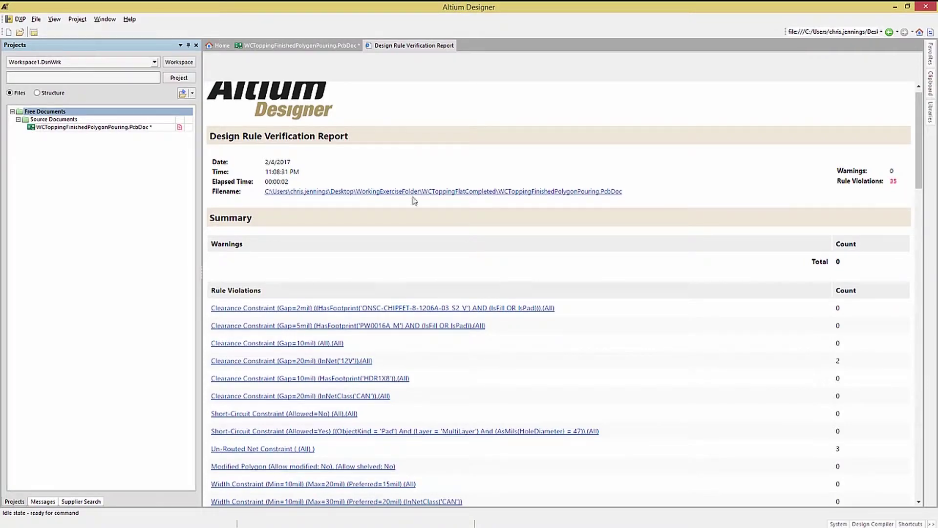
drag(917, 183, 913, 215)
click(254, 198)
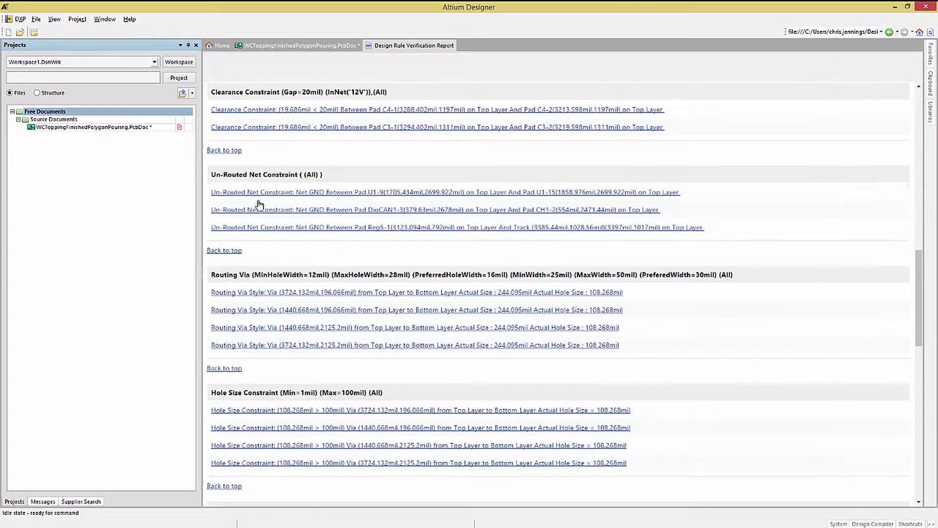
click(348, 109)
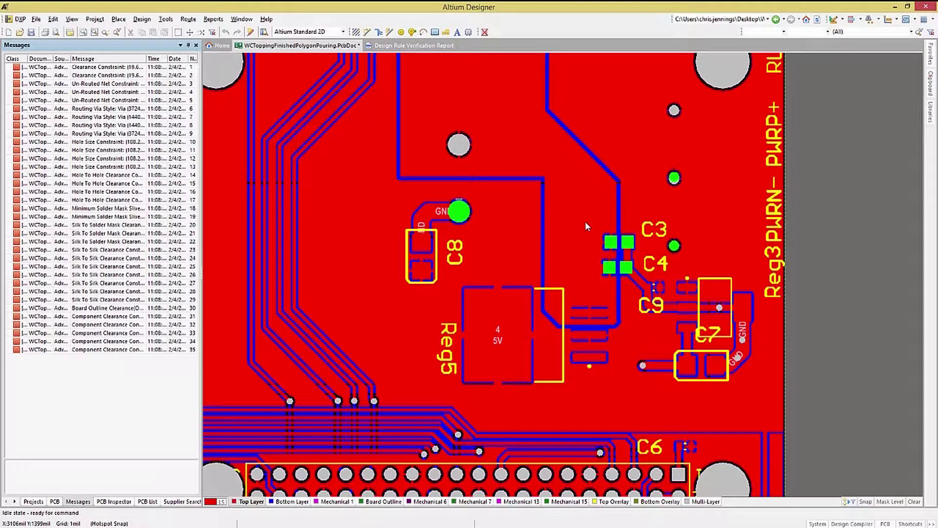
- Show PCB Rules And Violations and select the [All Rules] class to list every violation
click(886, 523)
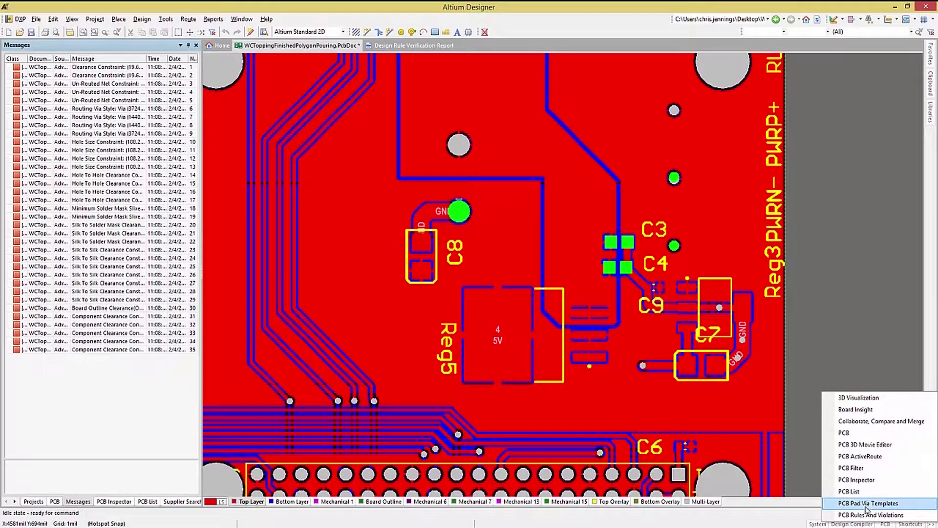
click(867, 514)
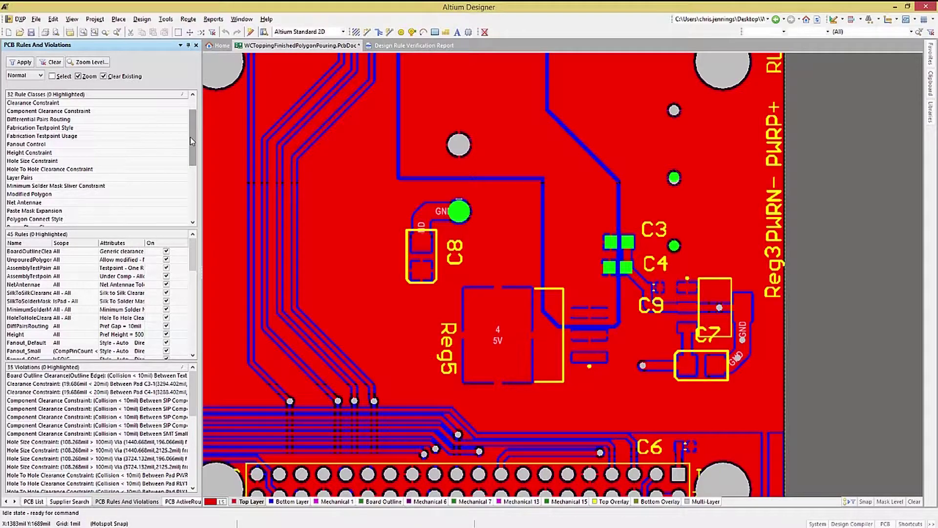
drag(192, 140, 193, 209)
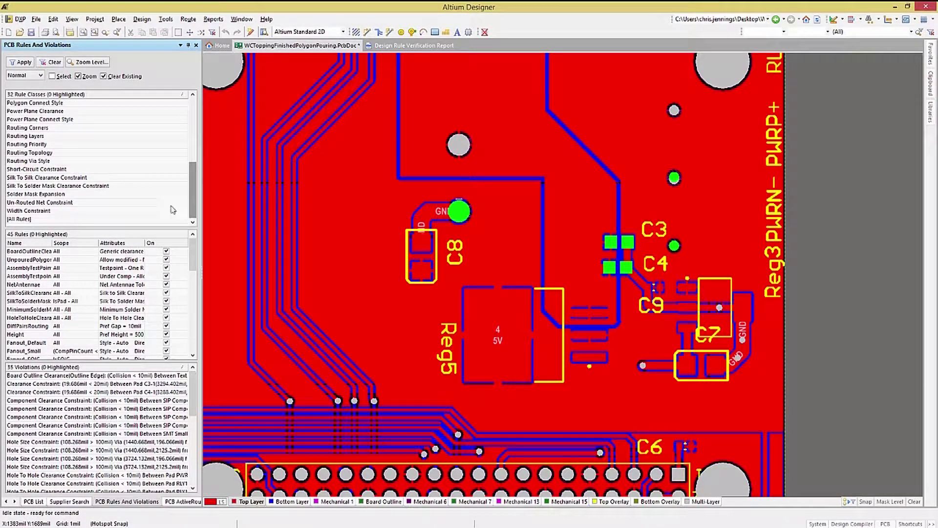
click(34, 220)
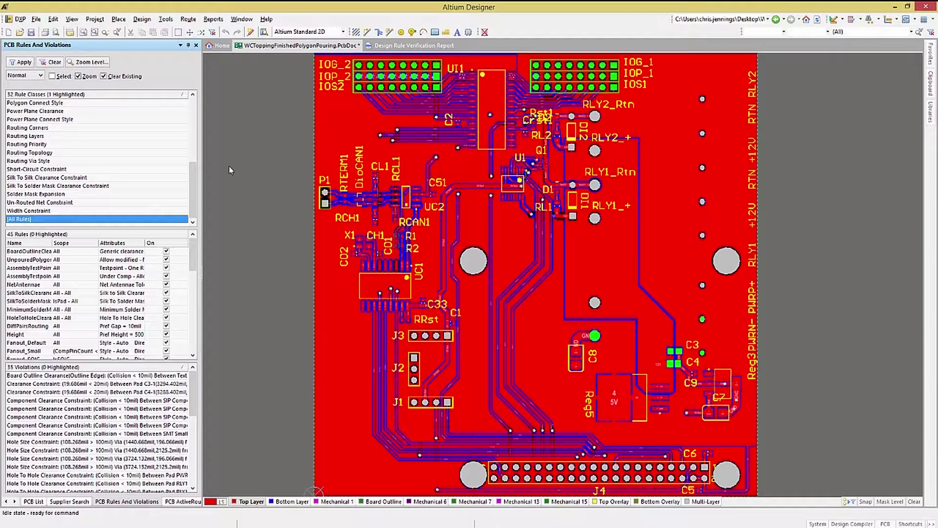
- Reset all error markers on the board
click(166, 19)
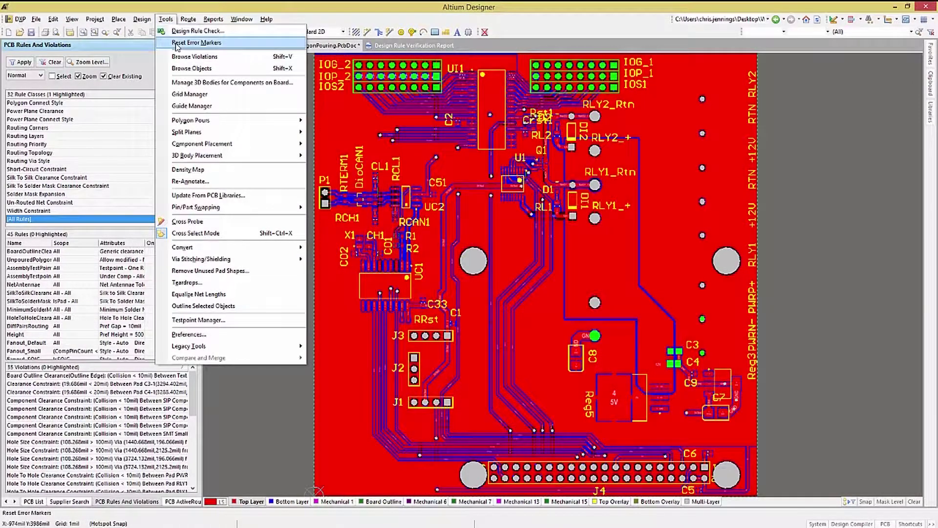
click(196, 43)
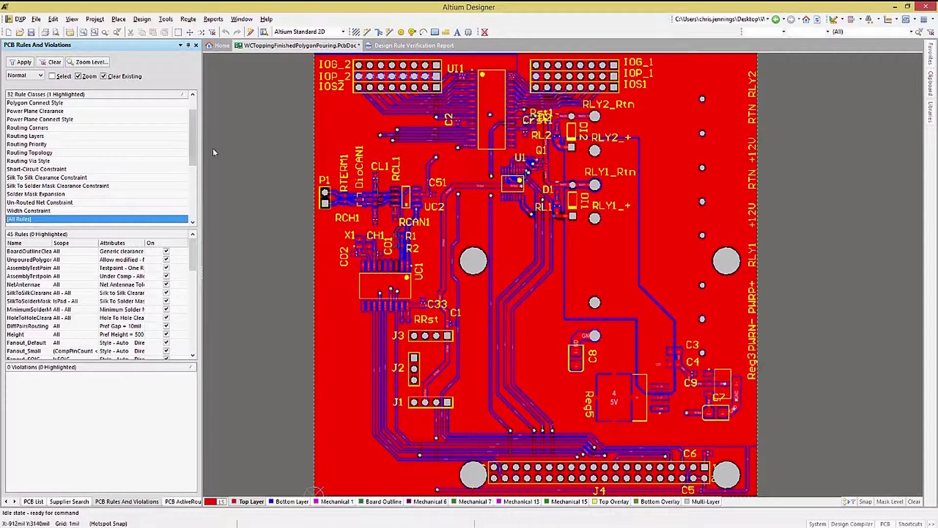
- Run the DRC for the [All Rules] class and clear the violations of that class
right_click(36, 220)
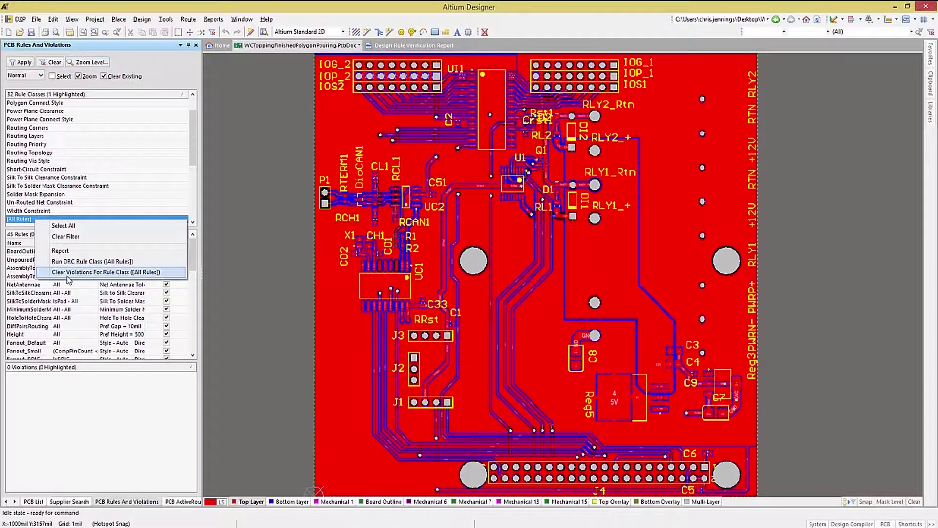
click(76, 261)
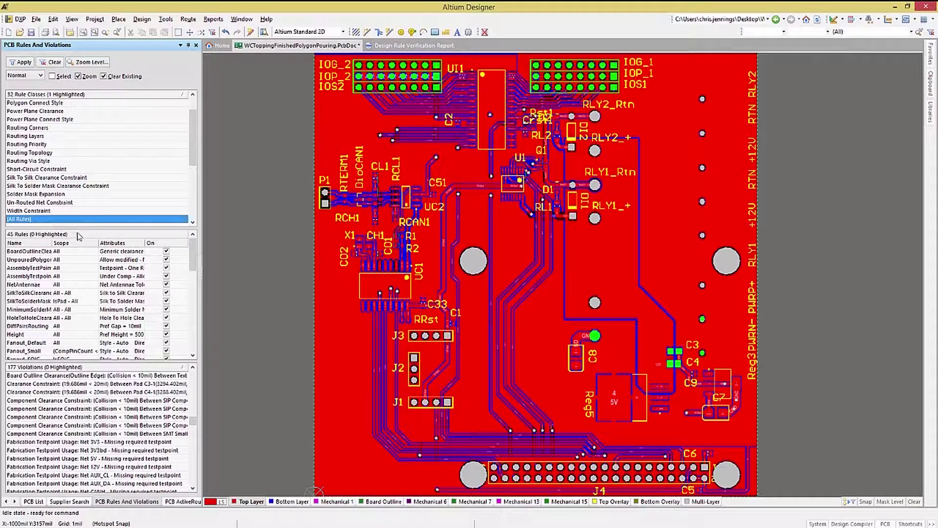
right_click(64, 223)
click(89, 276)
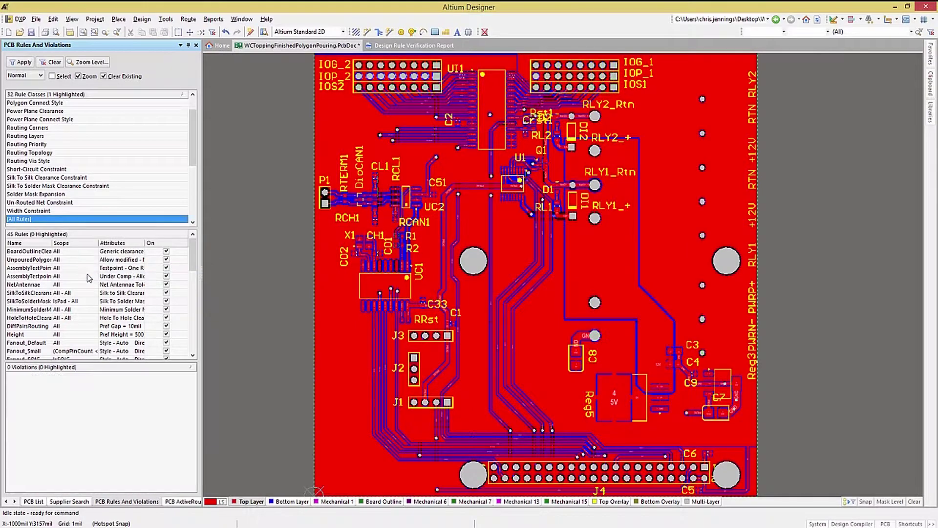
- Run the DRC for the Un-Routed Net Constraint class only and zoom to the GND violation at pad DioCAN1-3
click(38, 203)
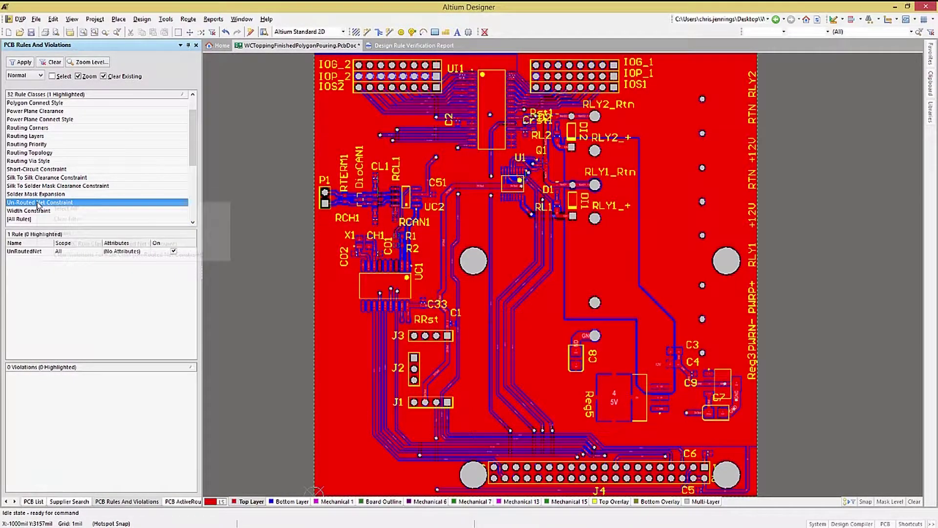
right_click(38, 204)
click(73, 245)
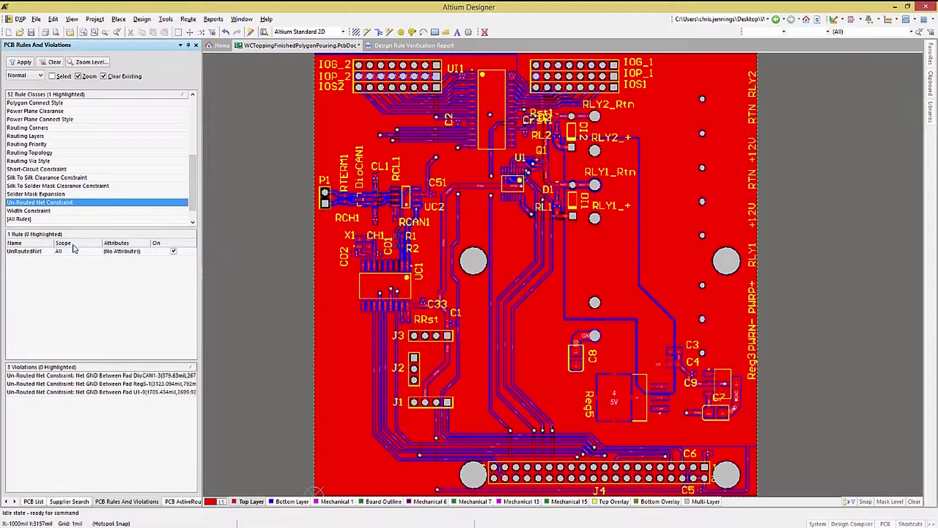
click(65, 376)
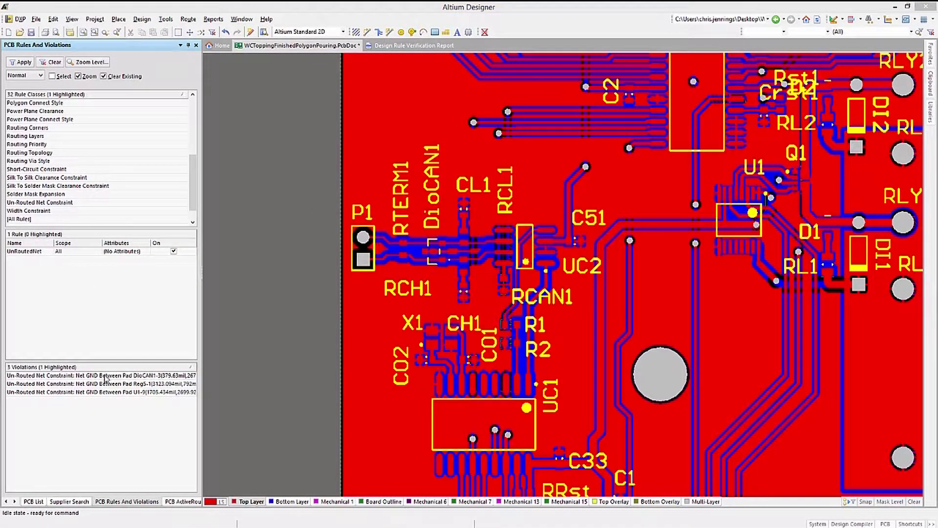
- Open the details of the GND un-routed net violation at pad DioCAN1-3, zoom to and highlight its primitives, and close them
double_click(106, 377)
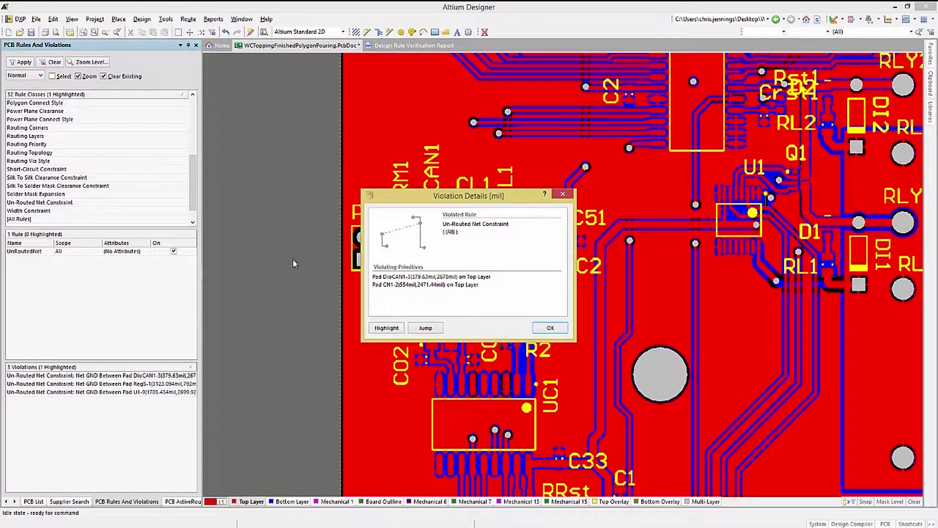
drag(410, 198, 147, 129)
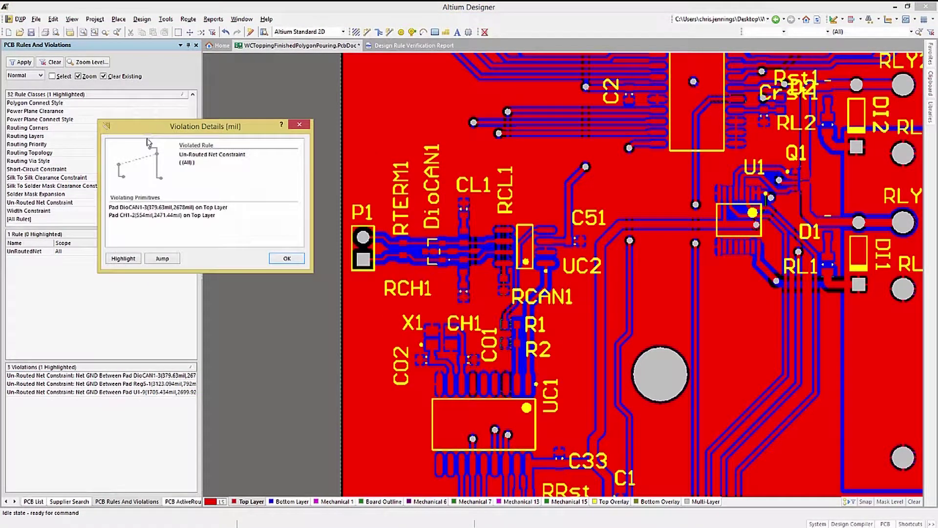
click(162, 259)
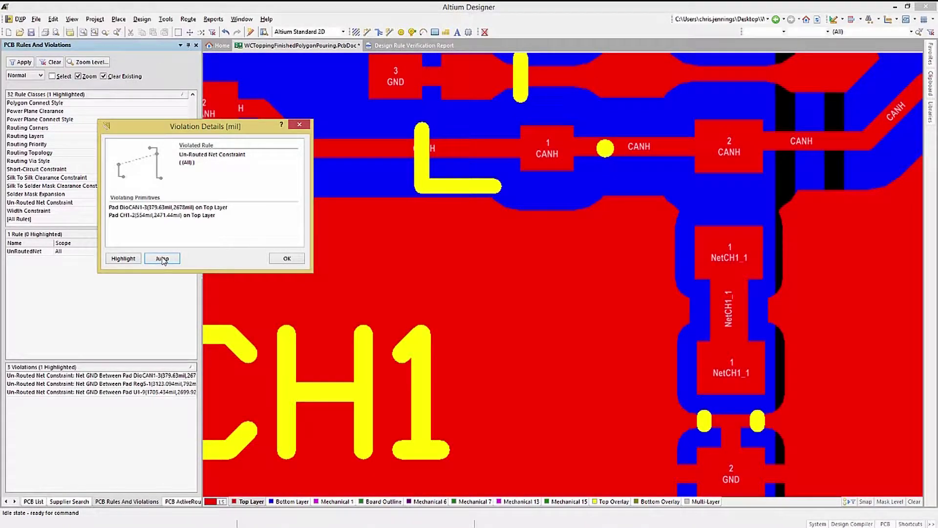
click(122, 259)
click(118, 259)
click(286, 260)
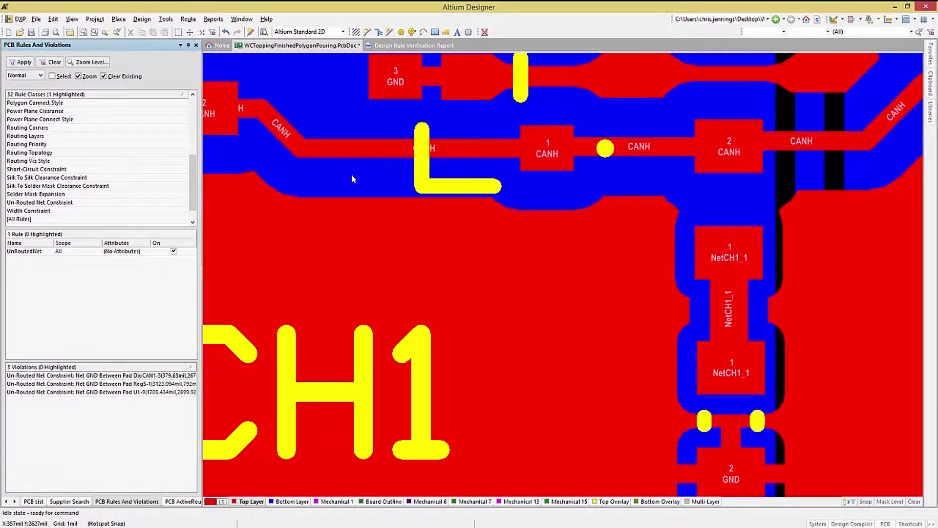
- Route a short GND track on the Top Layer from pad 3 of DioCAN1 to a new via between the CANL and CANH tracks
scroll(350, 175, up, 2)
click(350, 191)
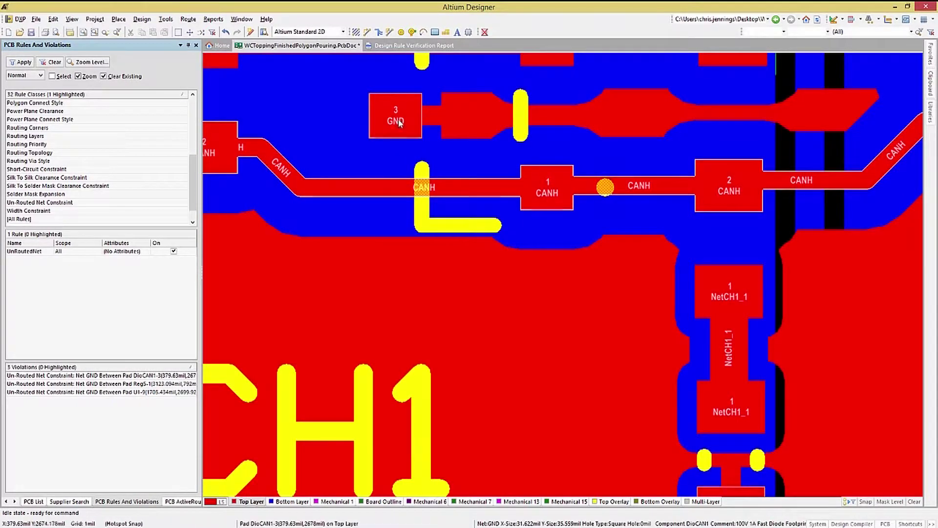
scroll(461, 159, up, 4)
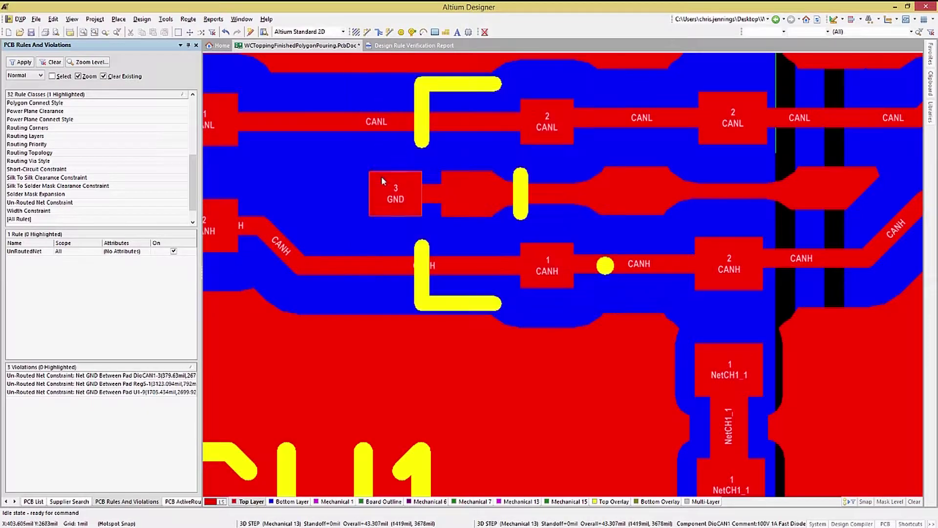
click(399, 198)
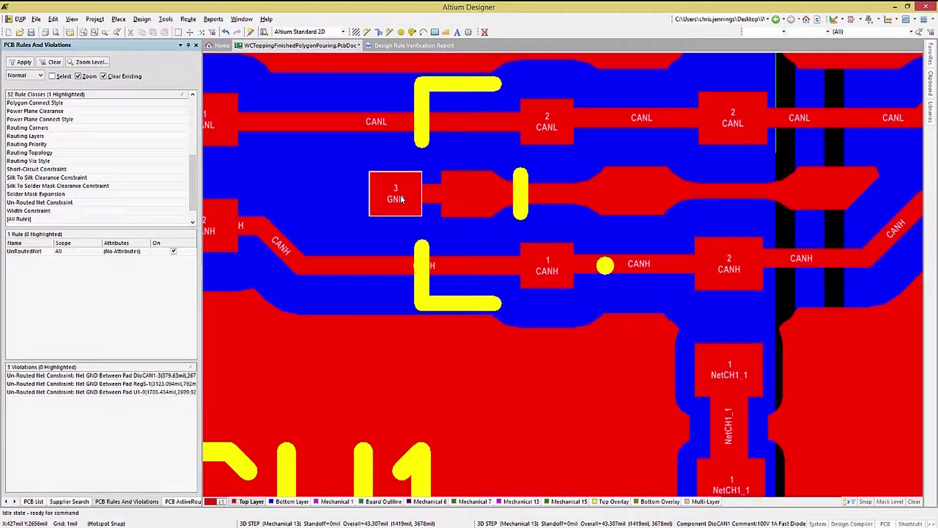
click(367, 32)
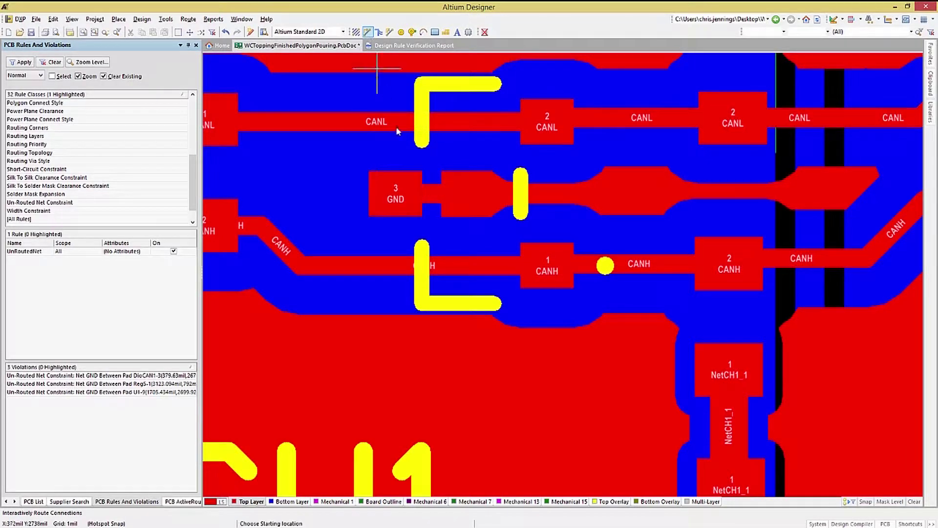
click(396, 193)
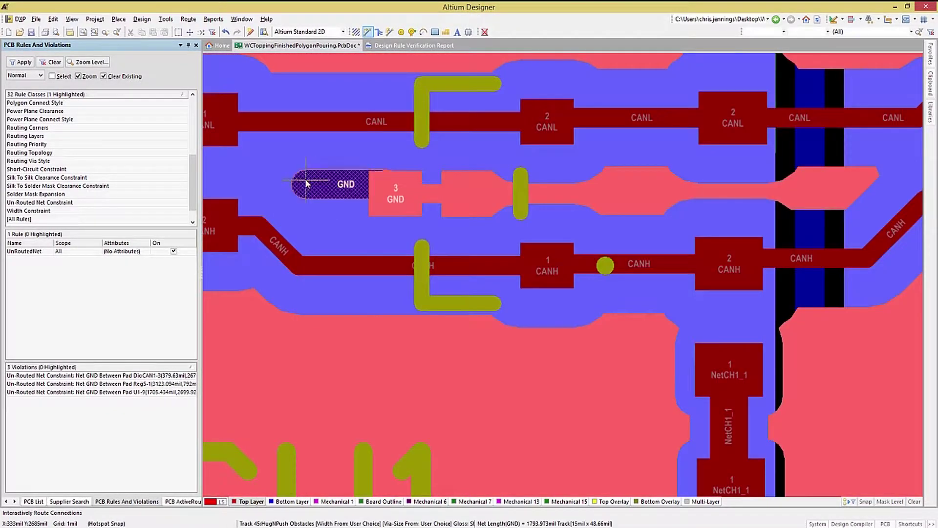
key(KP_Multiply)
click(305, 181)
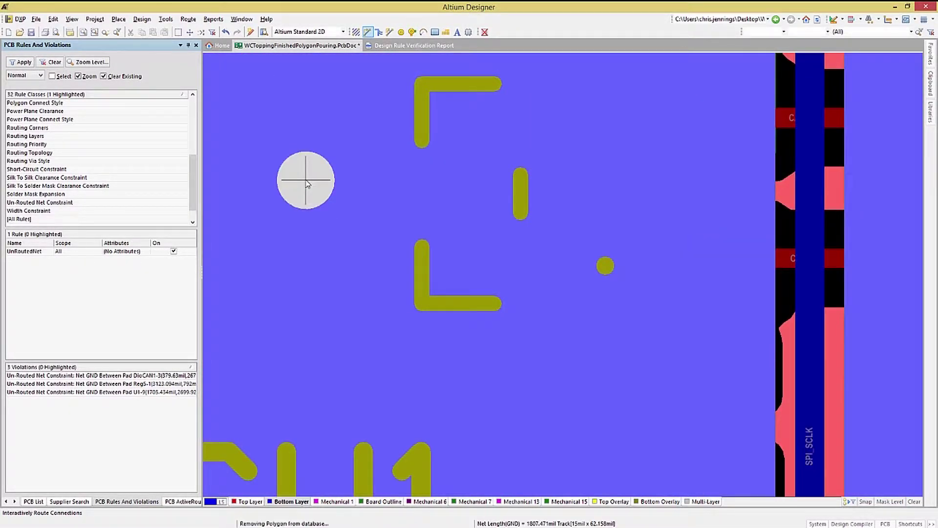
key(KP_Multiply)
key(Escape)
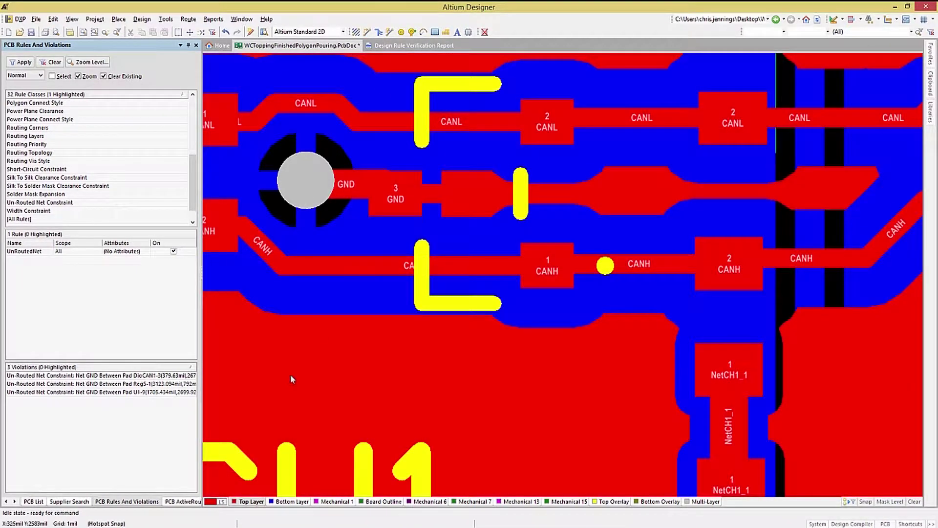
- Rerun the DRC for the Un-Routed Net Constraint class only
click(45, 202)
right_click(46, 203)
click(75, 245)
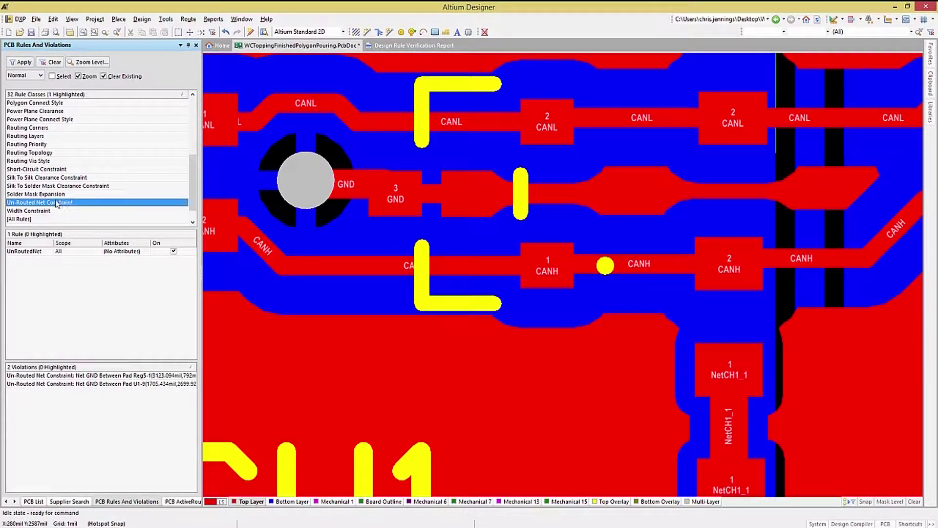
- Run the DRC for the Silk To Solder Mask Clearance Constraint class only
click(45, 186)
right_click(45, 187)
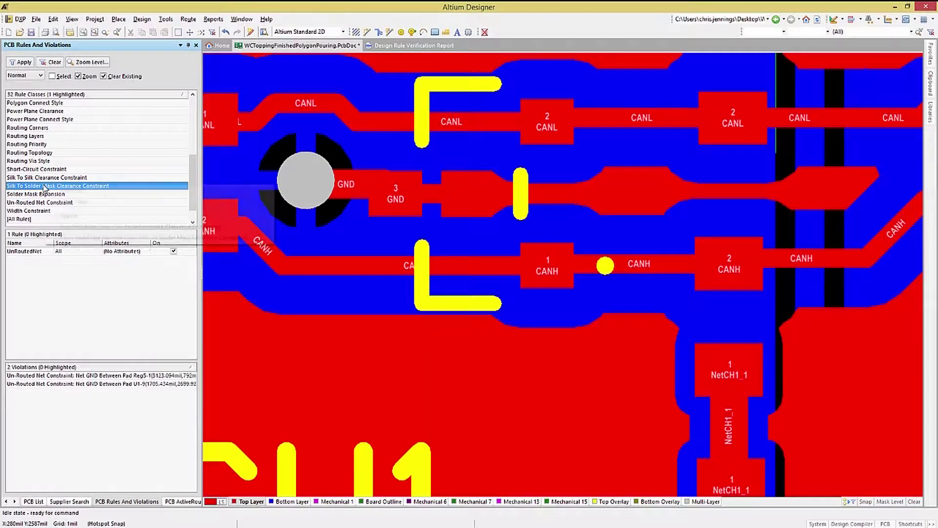
click(76, 220)
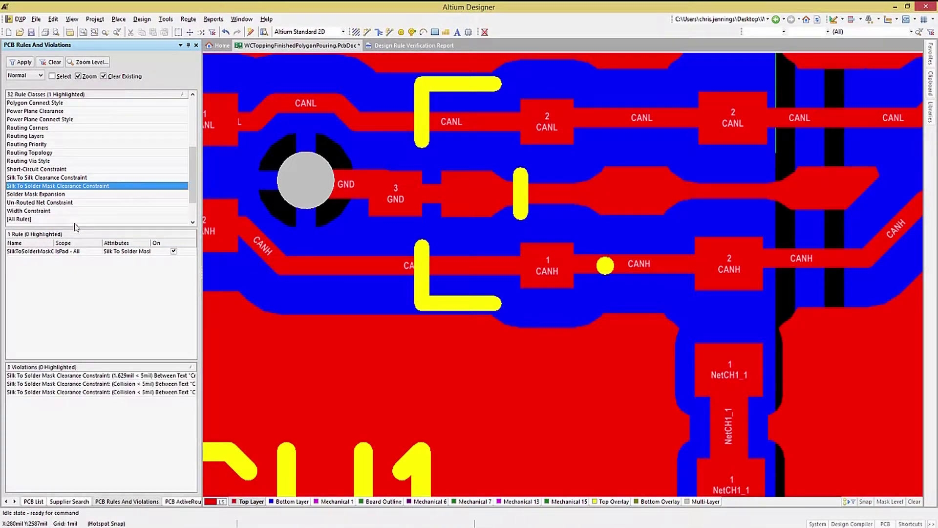
- Highlight the silk-to-solder-mask violation of the Crst1 text and move the Crst1 designator into the free space above U1
double_click(72, 376)
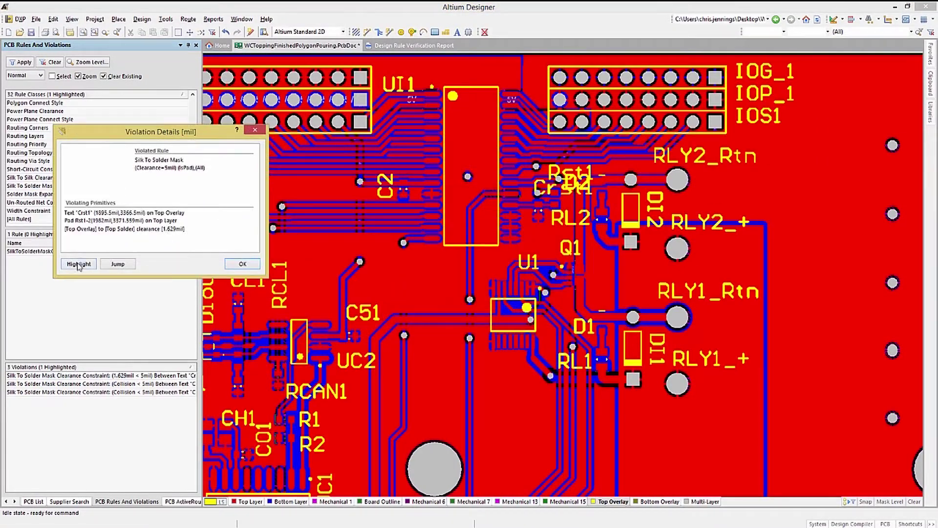
click(78, 264)
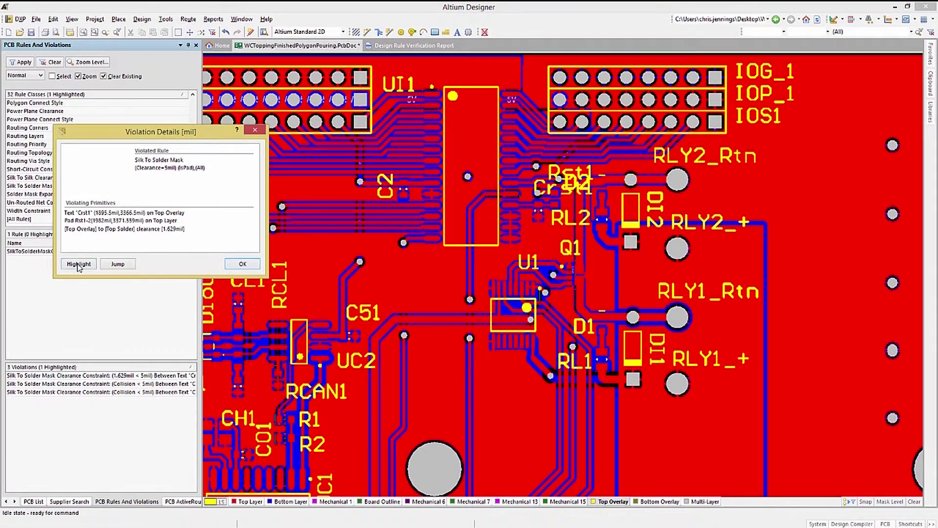
click(243, 264)
drag(535, 233, 528, 242)
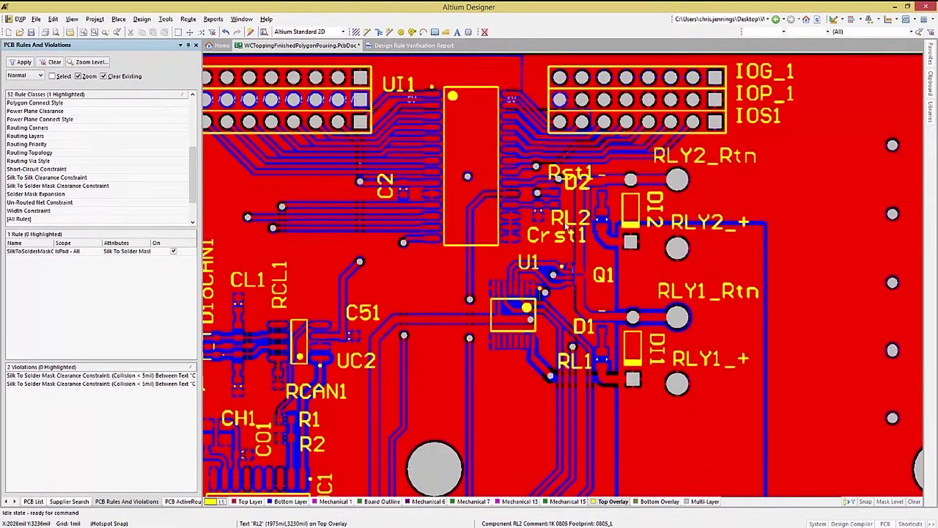
- Rotate the RL2 designator to vertical above Q1 and move the D2 and Rst1 designators apart onto free board area
drag(566, 218, 610, 274)
key(space)
drag(578, 183, 607, 169)
drag(567, 172, 546, 181)
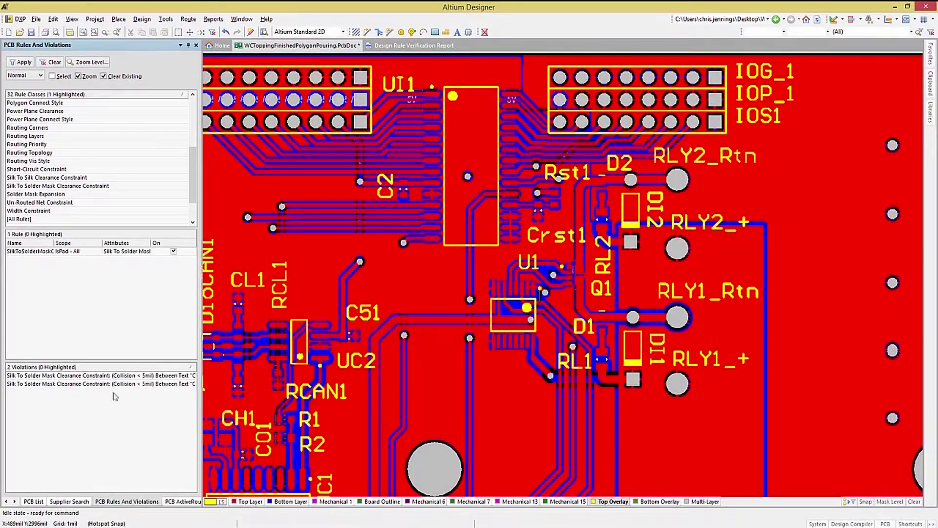
- Review the silk-to-solder-mask violation of the C7 text and move the C7 designator below its capacitor
double_click(74, 376)
drag(390, 198, 140, 155)
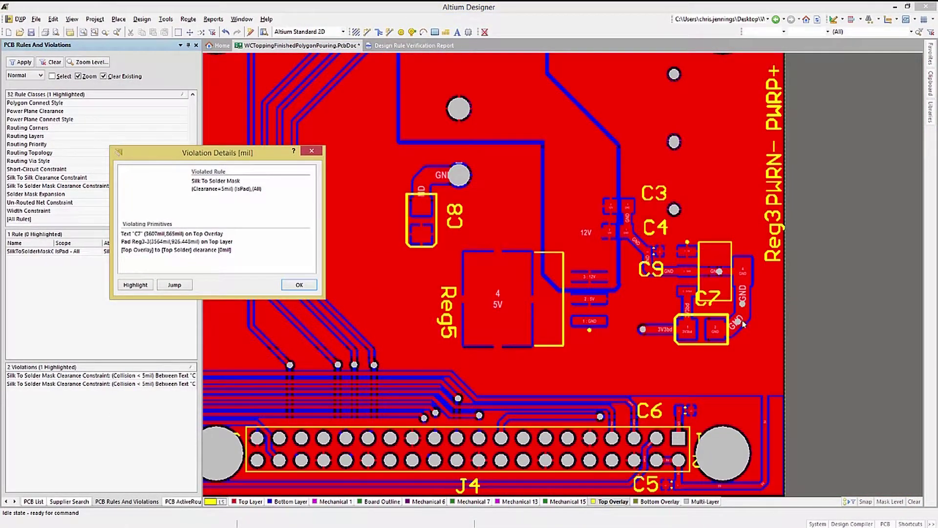
click(299, 285)
click(708, 298)
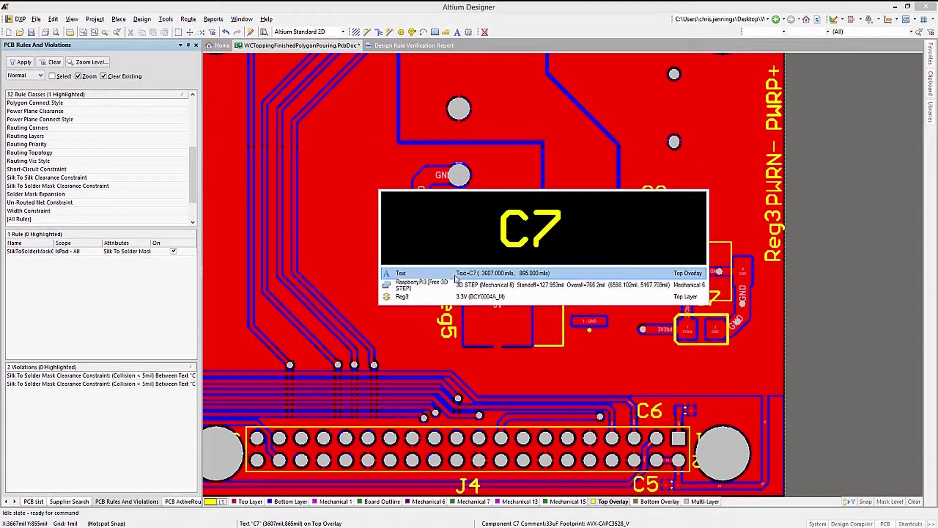
click(391, 270)
click(688, 375)
- Review the remaining silk-to-solder-mask violation and move the CH1 designator clear of the X1 pad
double_click(73, 375)
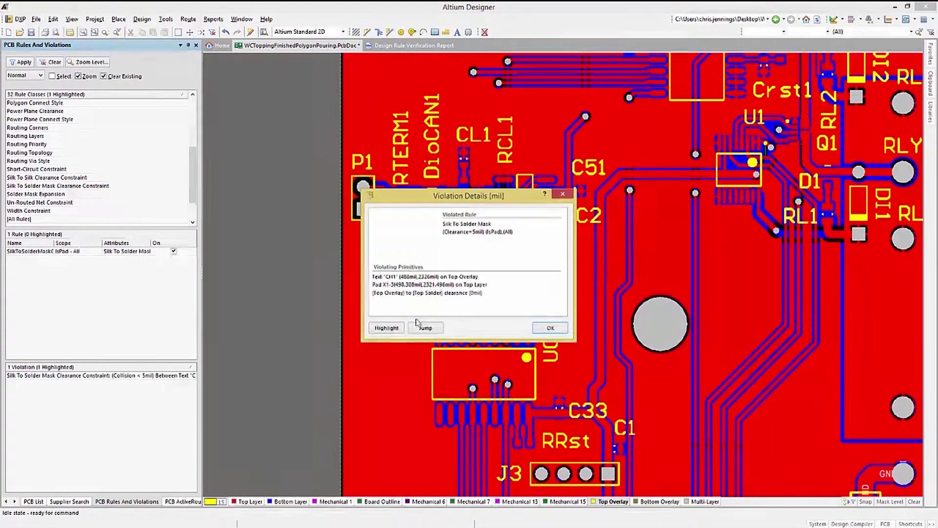
drag(440, 195, 144, 147)
click(271, 283)
drag(464, 272, 473, 264)
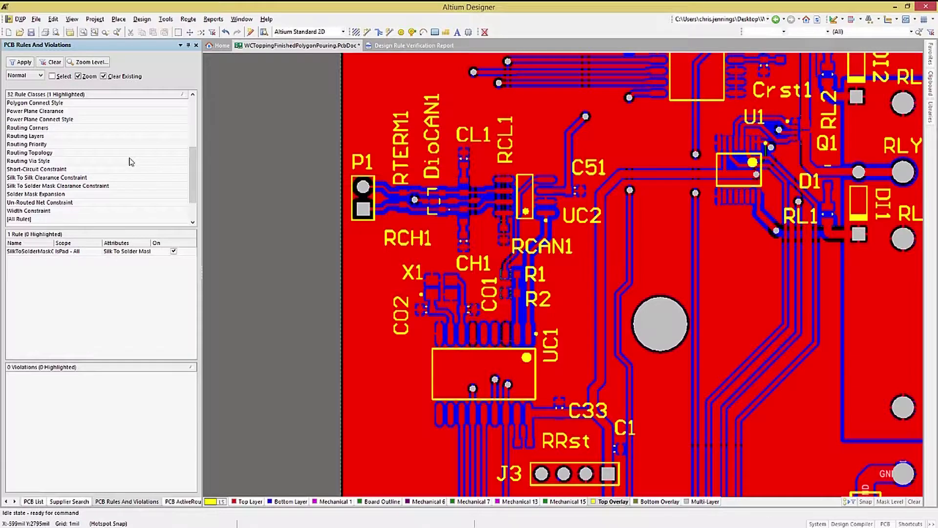
- Select the Silk To Silk Clearance Constraint class and examine its SilkToSilkClearance rule settings without changing them
click(39, 178)
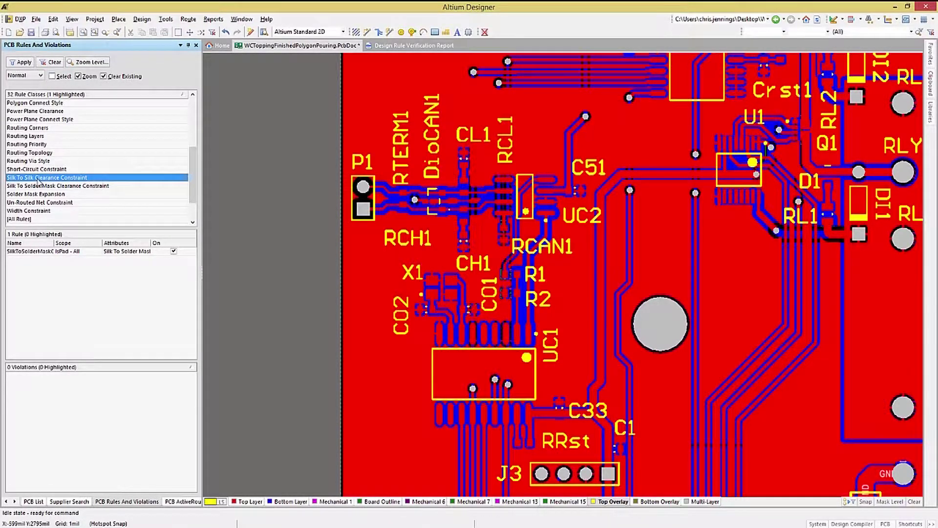
click(28, 251)
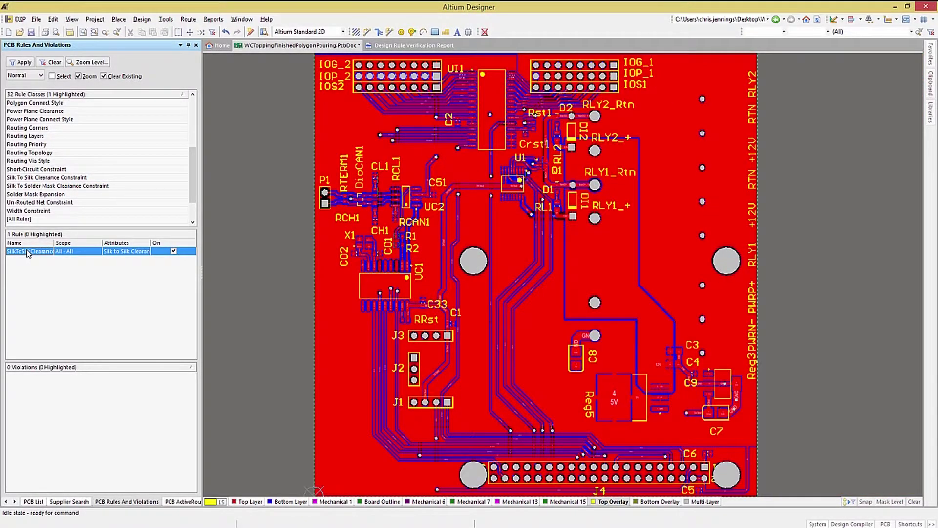
double_click(27, 251)
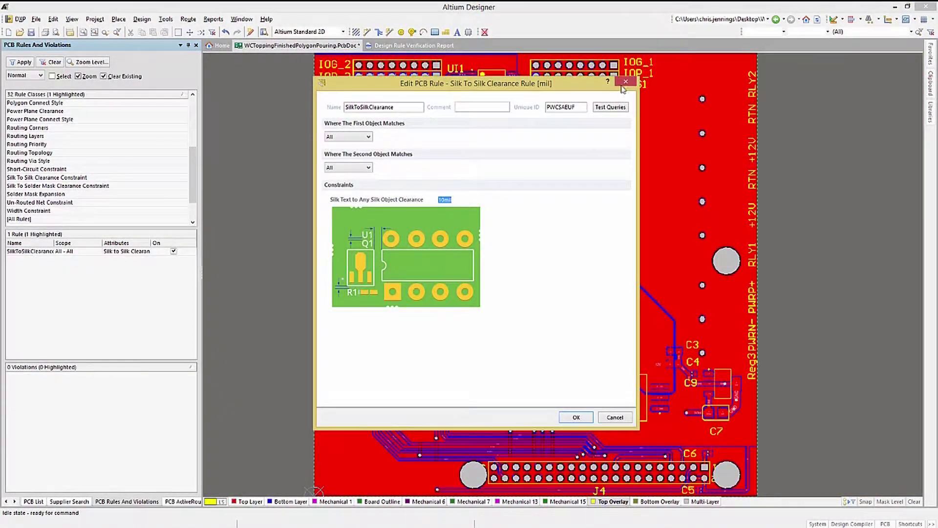
click(624, 83)
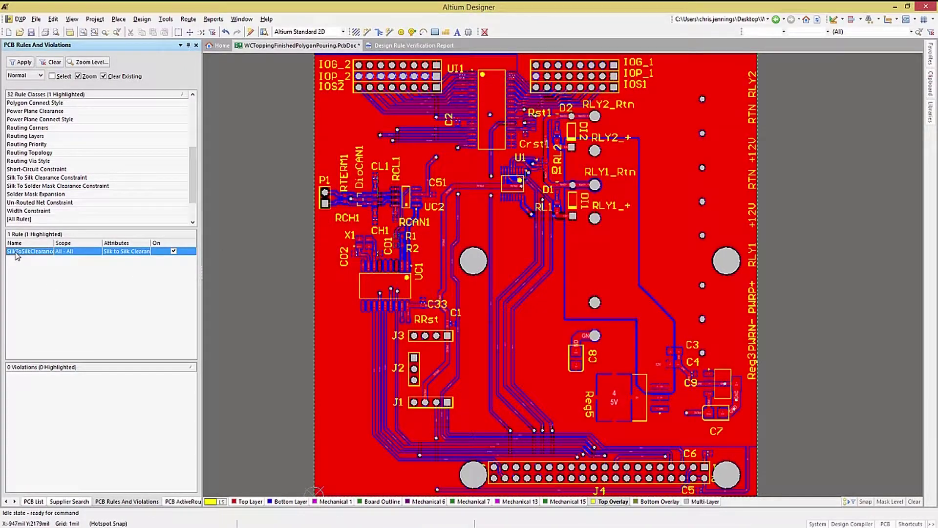
double_click(32, 253)
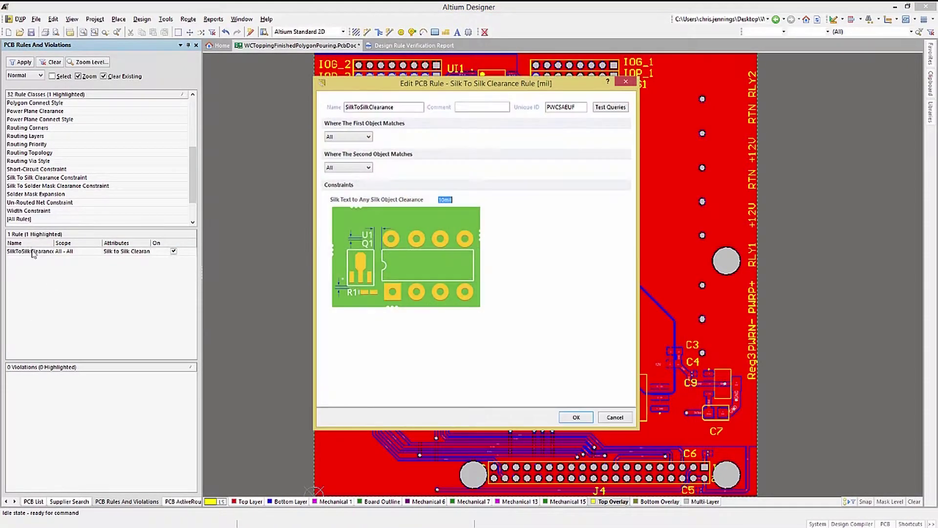
click(614, 417)
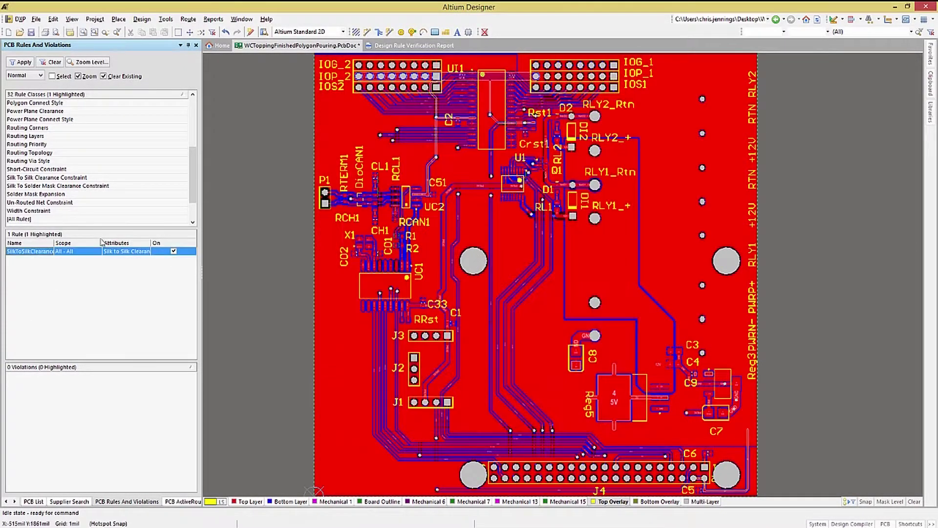
- Run the DRC for the Silk To Silk Clearance Constraint class only
click(43, 178)
right_click(43, 181)
click(85, 227)
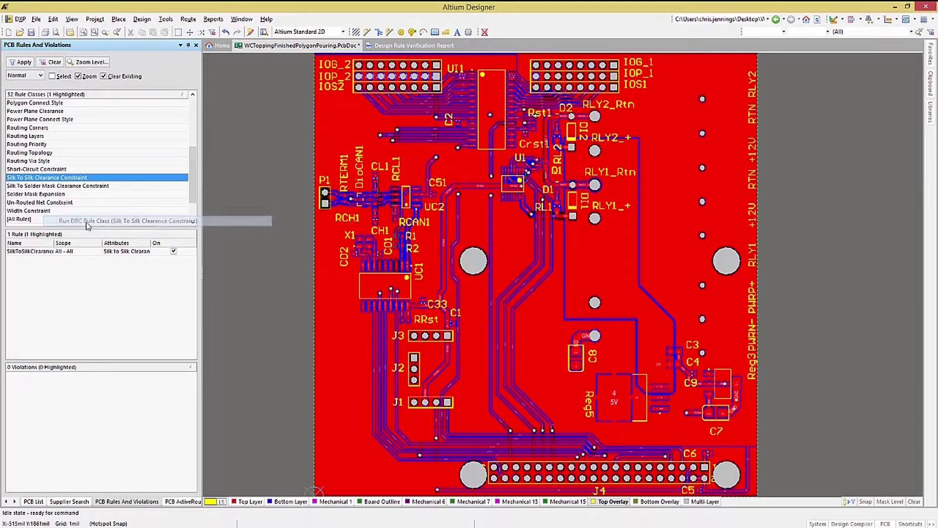
- Examine the silk-to-silk violation between the "2" text and the J4 outline track, locating the offending primitives on the board
click(55, 376)
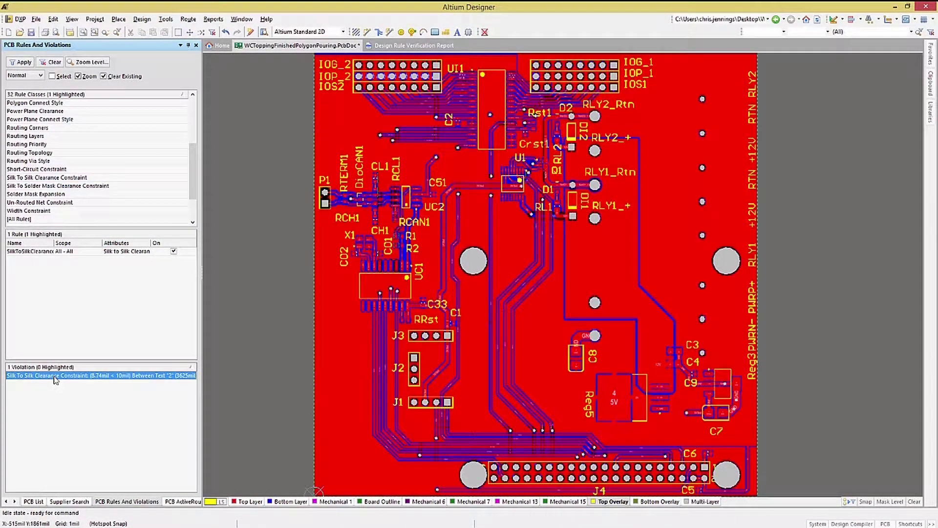
double_click(56, 377)
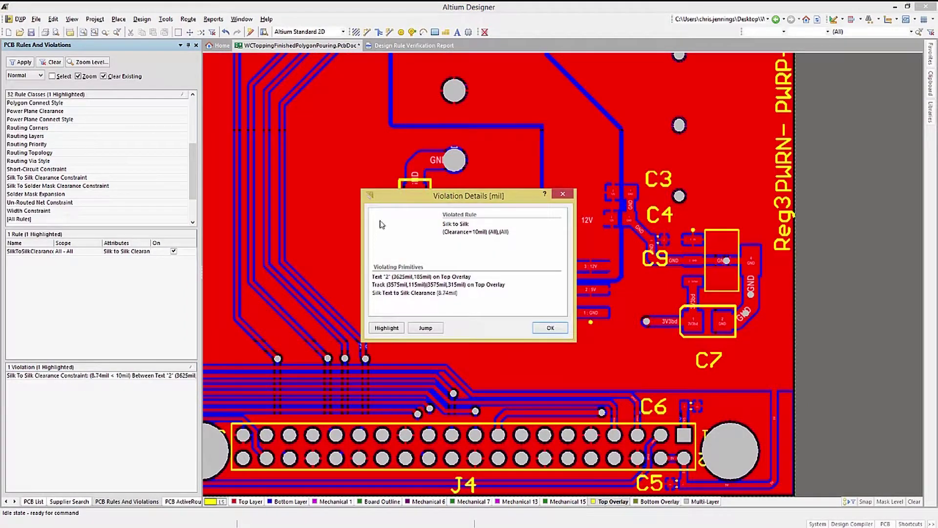
drag(396, 197, 93, 103)
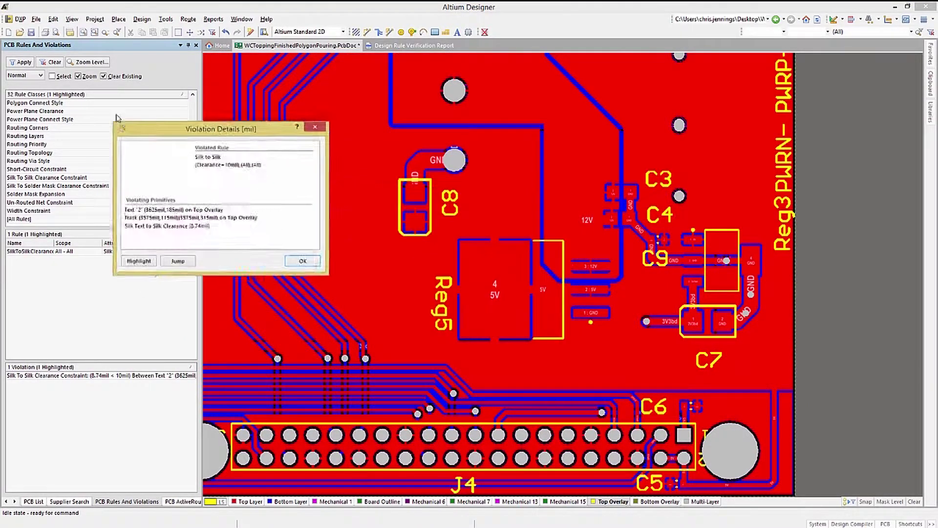
click(81, 234)
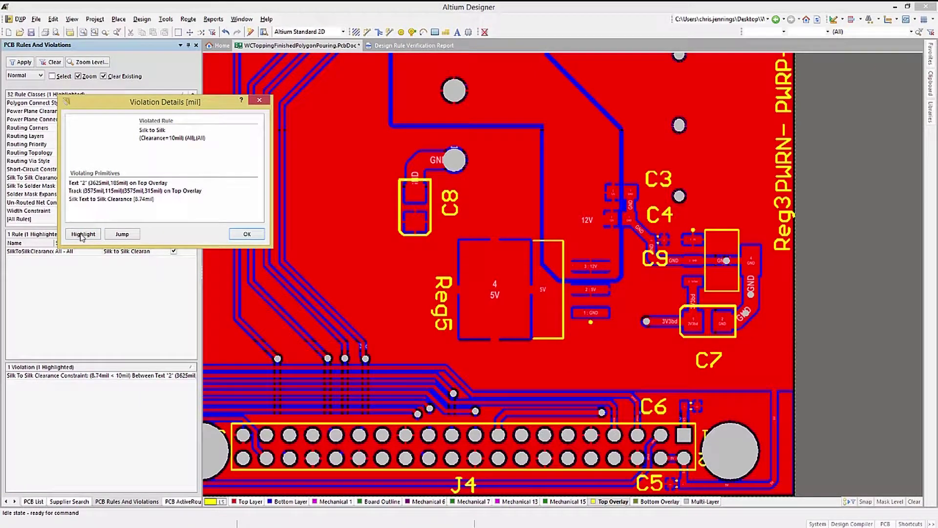
click(118, 235)
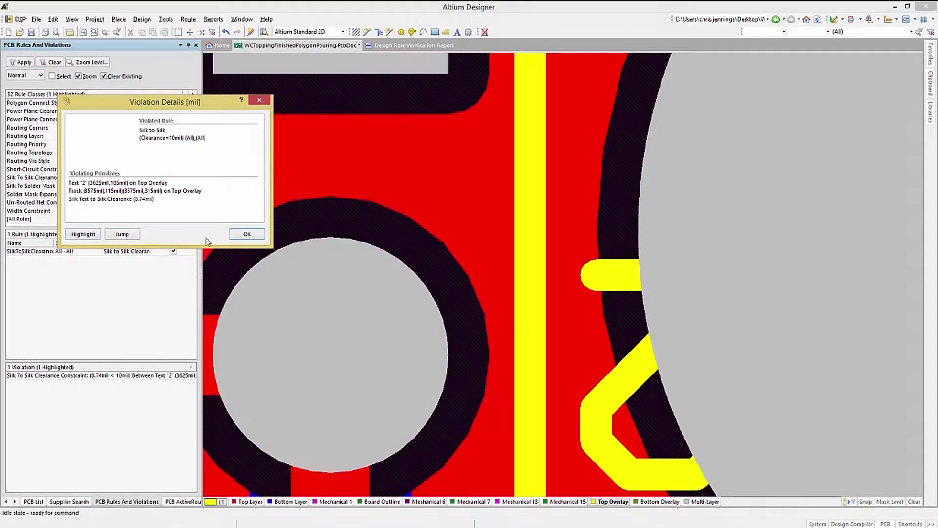
click(246, 234)
click(676, 293)
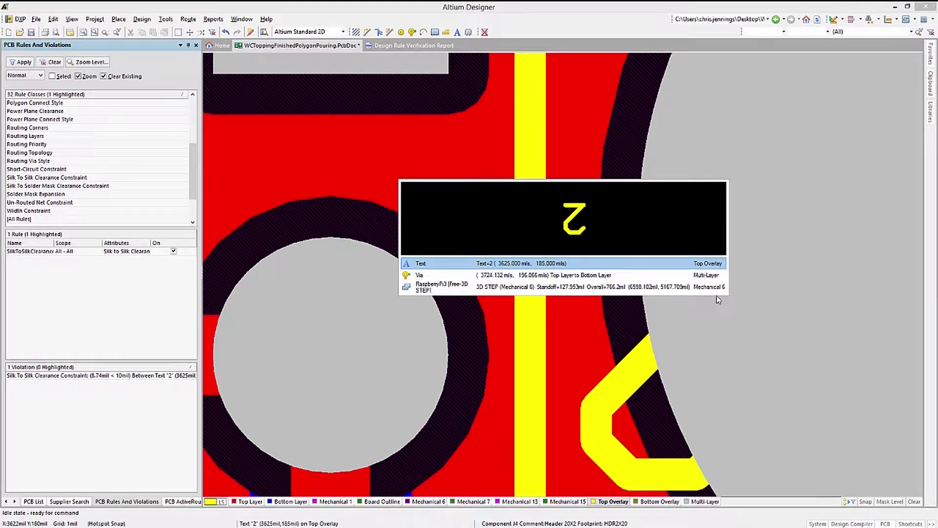
click(553, 280)
ctrl+scroll(731, 297, down, 6)
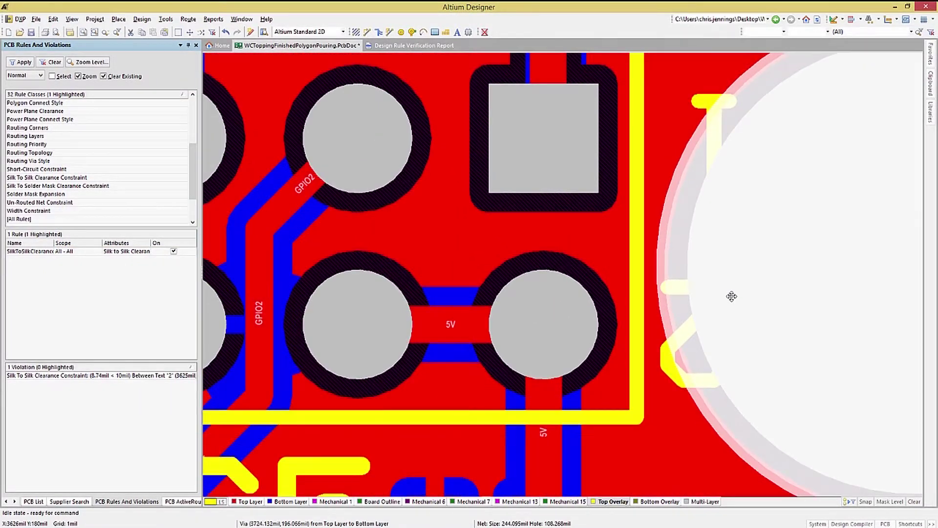
ctrl+scroll(731, 297, down, 4)
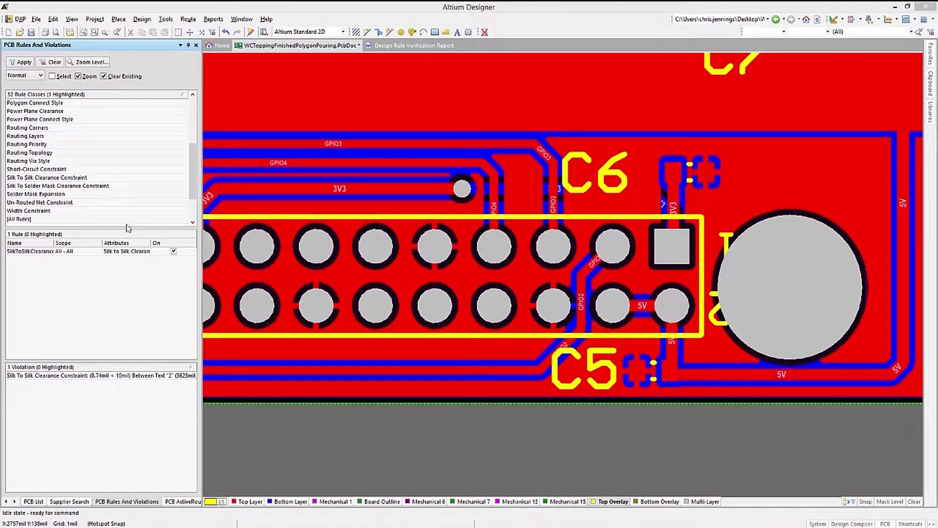
- Return to the Silk To Silk Clearance Constraint class, review its violation details again and highlight the violating primitives
click(39, 178)
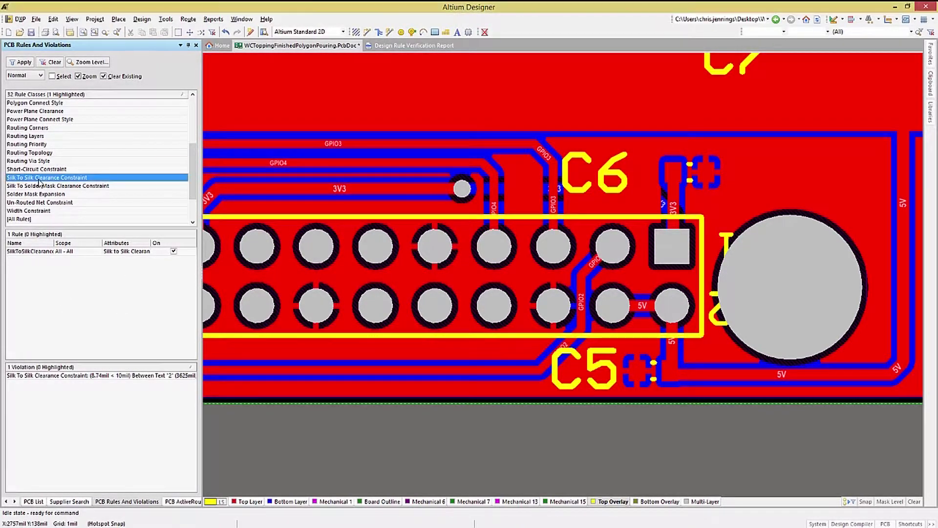
double_click(40, 181)
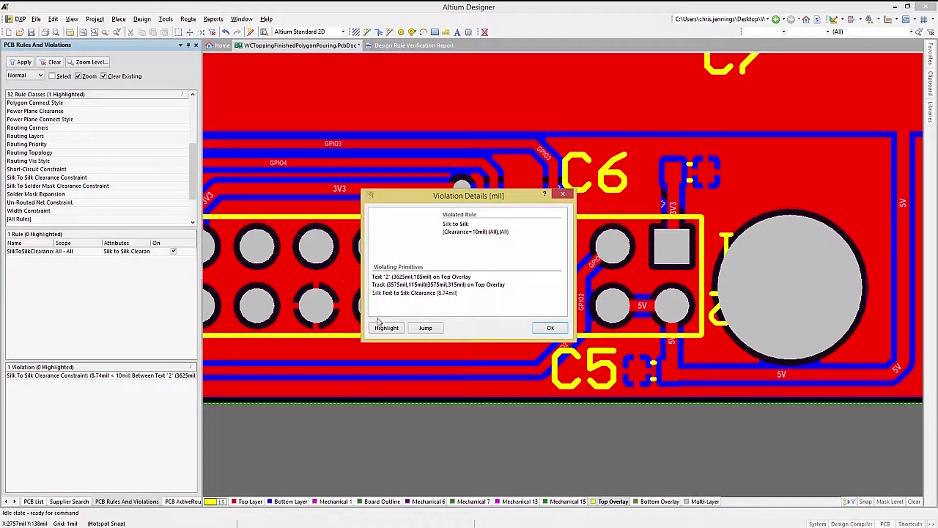
click(396, 330)
click(538, 328)
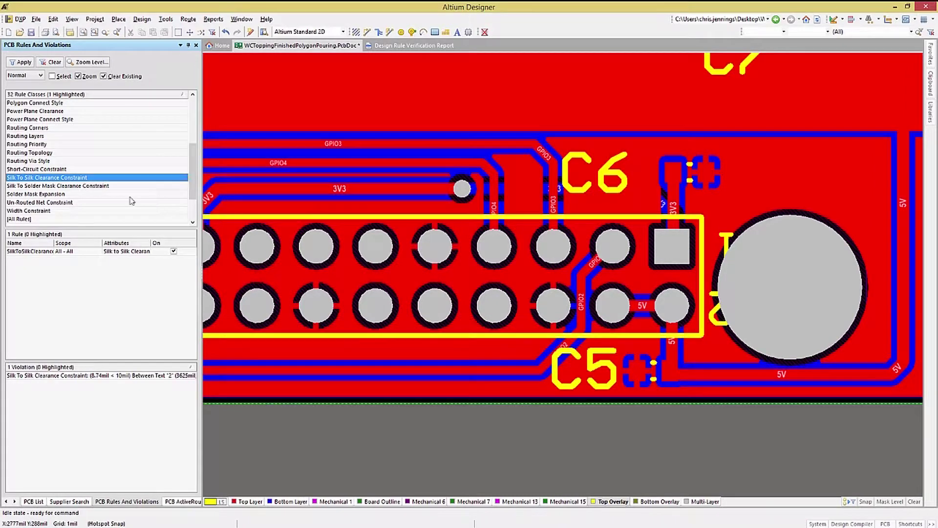
- Run the DRC for the Short-Circuit Constraint class only
click(23, 170)
right_click(23, 170)
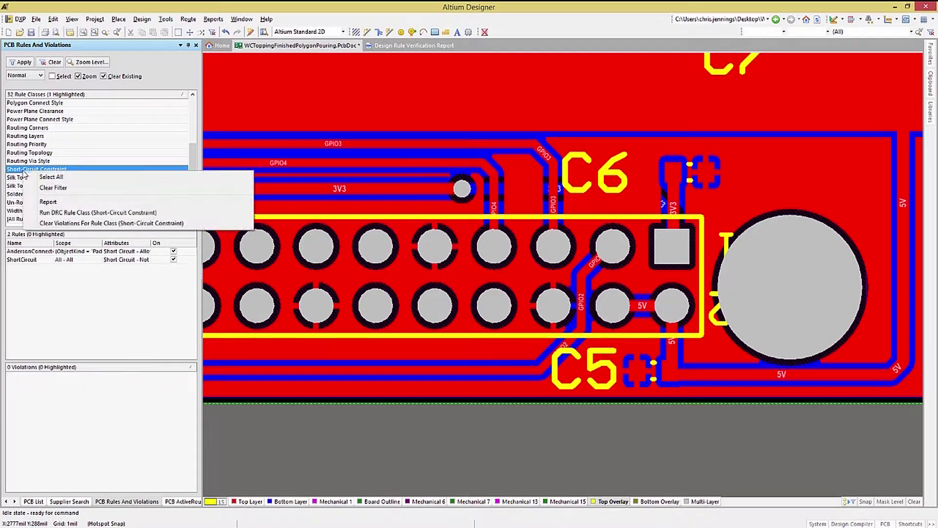
click(67, 212)
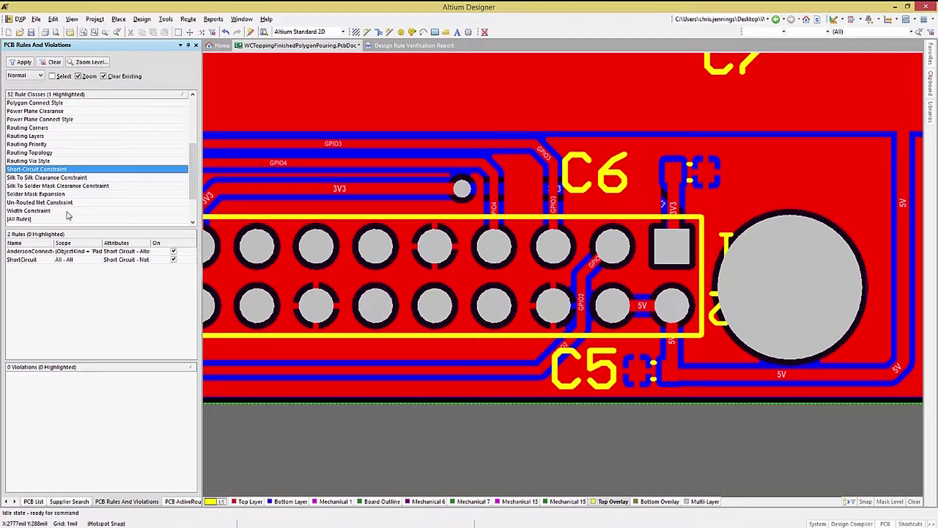
- Run the DRC for the Routing Via Style class only
click(24, 162)
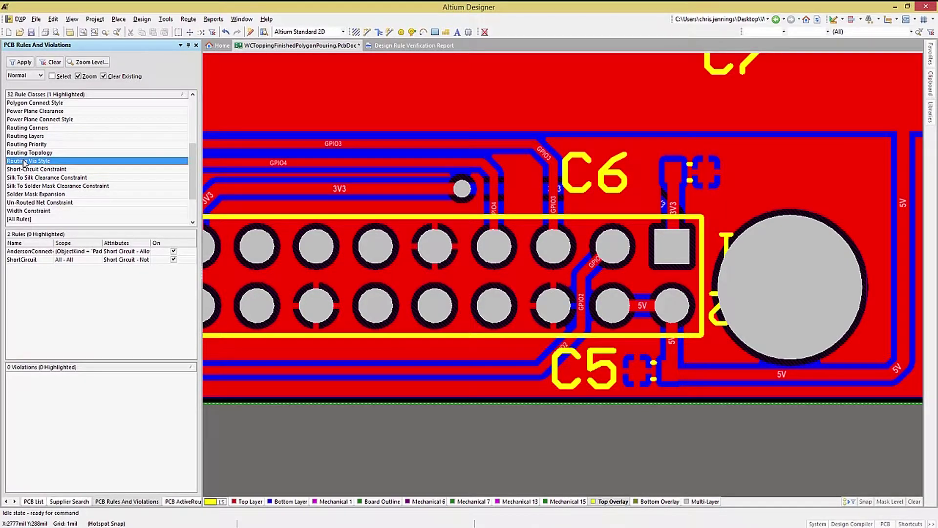
right_click(24, 162)
click(77, 203)
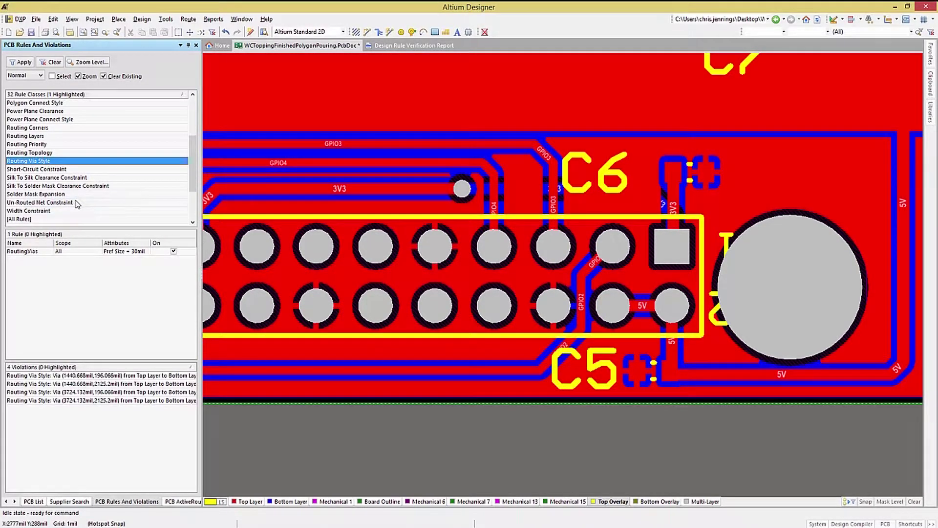
- Set the maximum via diameter in the RoutingVias rule to 250 mil
click(22, 252)
double_click(22, 252)
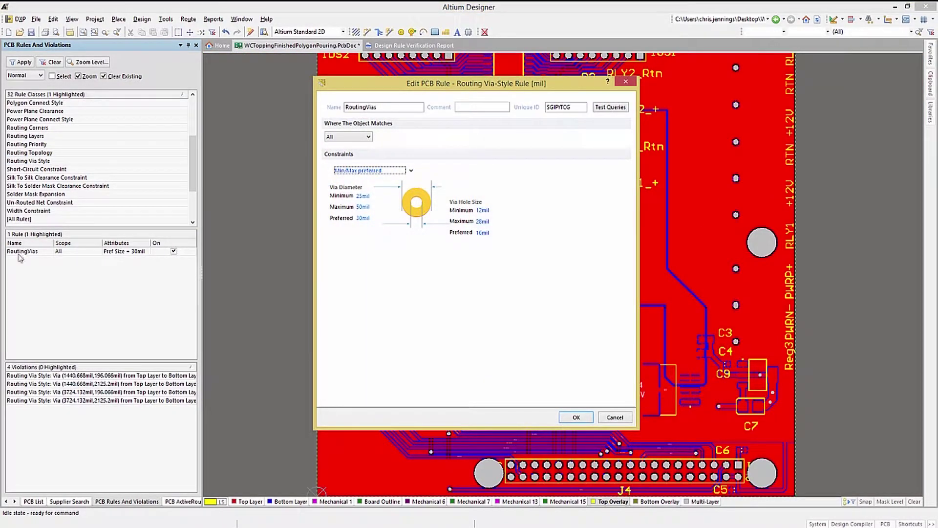
click(352, 215)
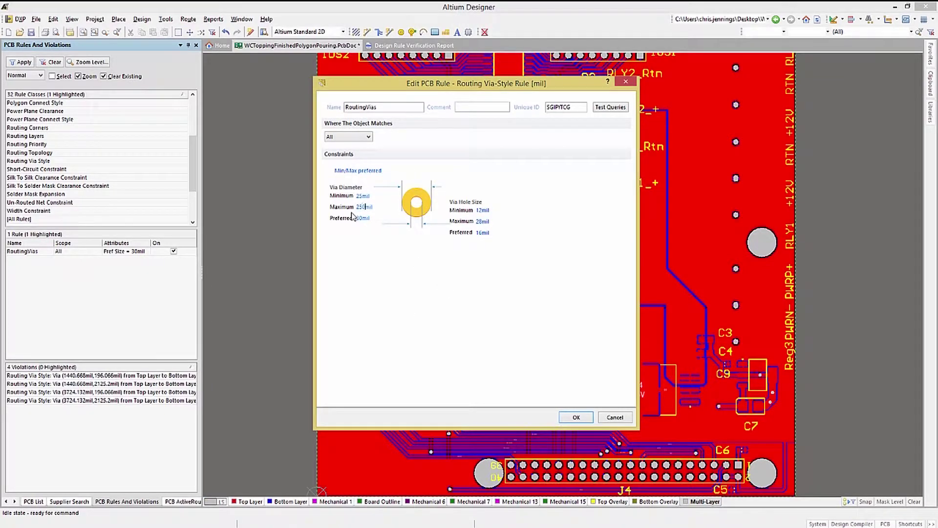
click(576, 416)
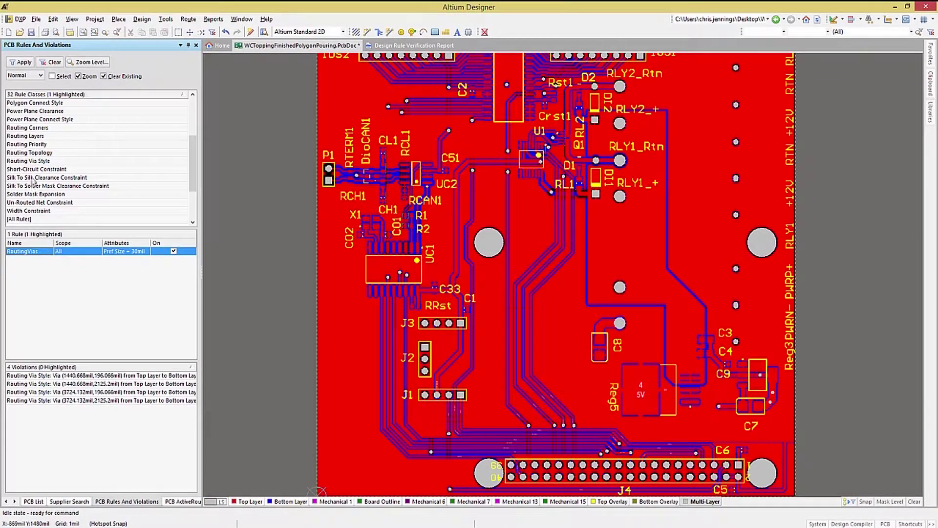
- Rerun the DRC for the Routing Via Style class with the edited rule
click(30, 163)
right_click(30, 163)
click(66, 208)
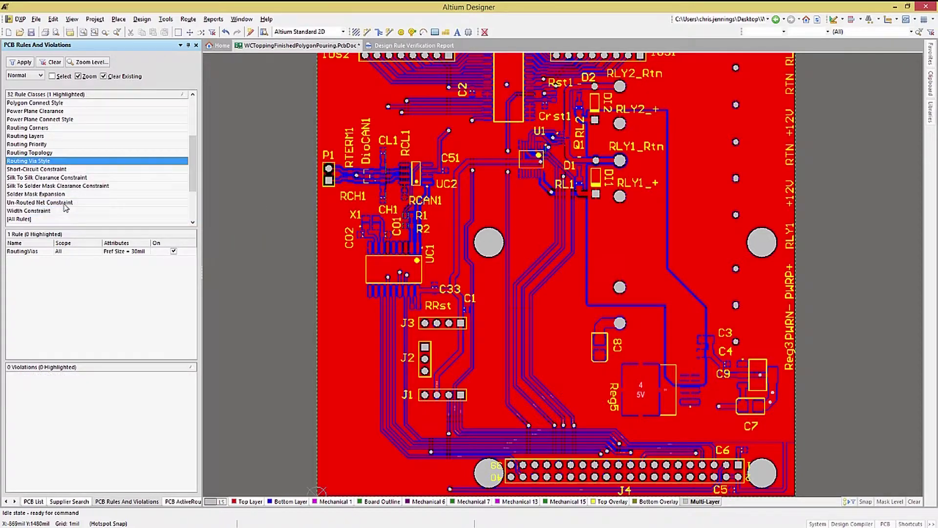
- Run the DRC for the Clearance Constraint class only
scroll(67, 204, up, 5)
click(38, 128)
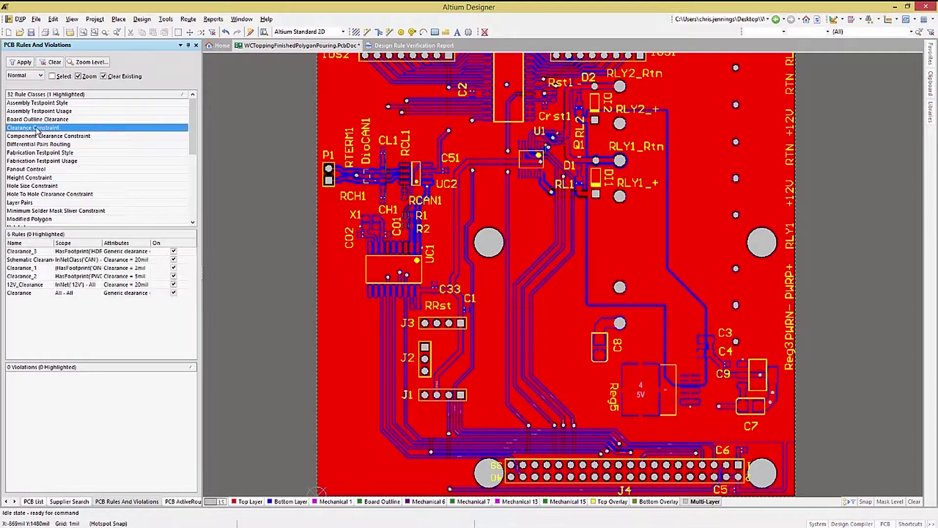
right_click(37, 128)
click(63, 170)
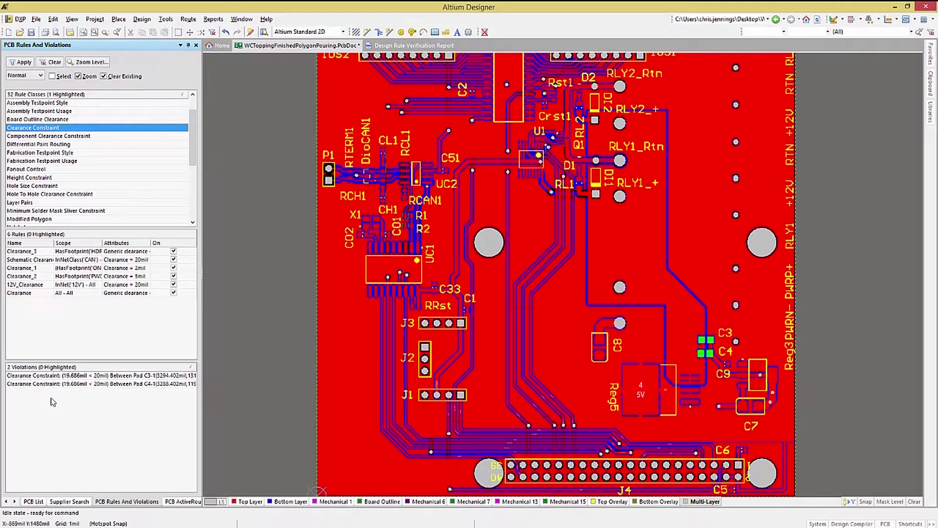
- Review the details of the two clearance violations on the C3 and C4 pads
double_click(73, 375)
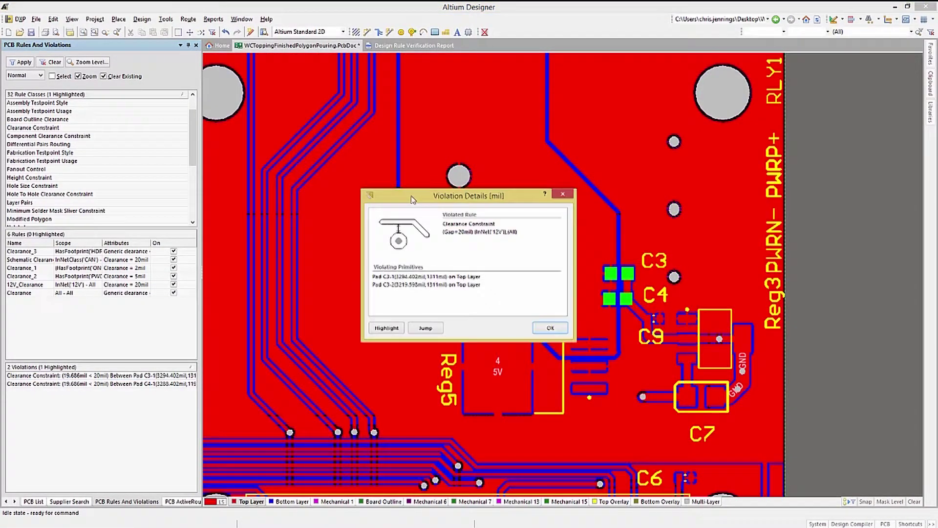
drag(468, 192, 228, 132)
click(309, 264)
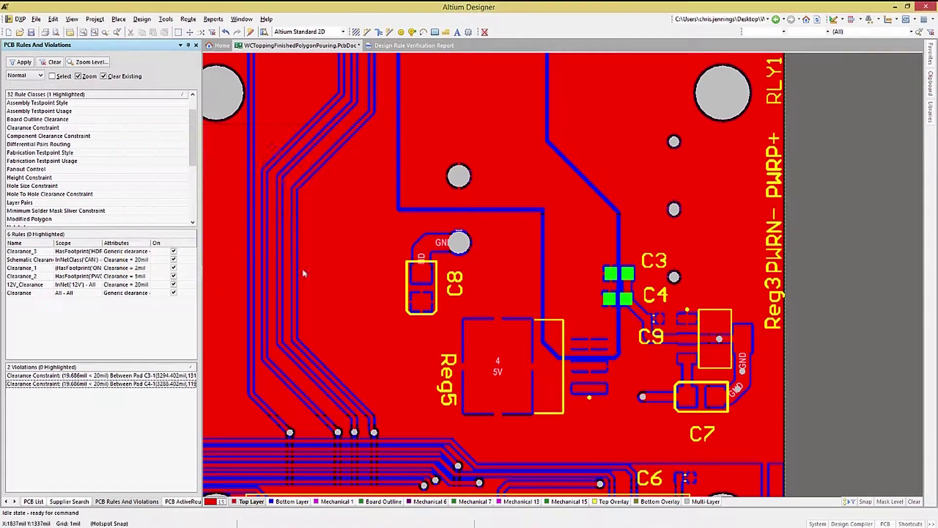
double_click(125, 384)
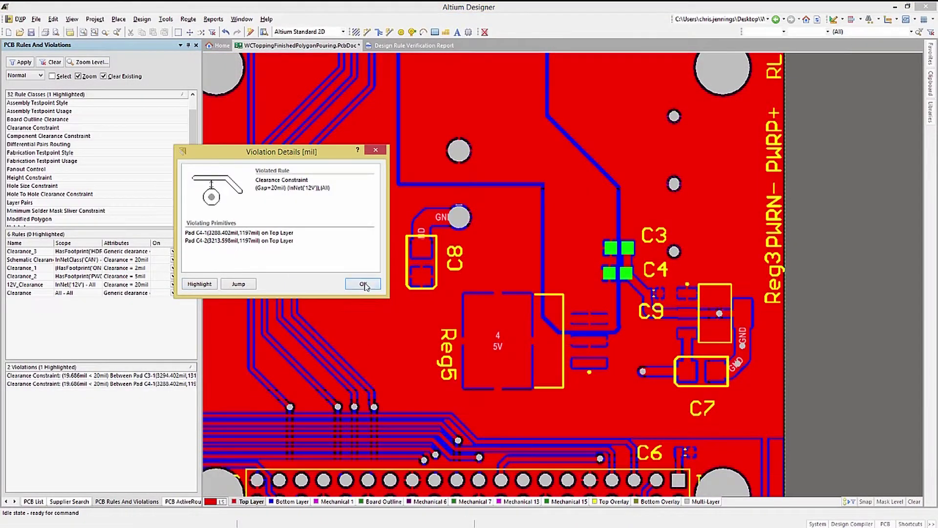
click(362, 283)
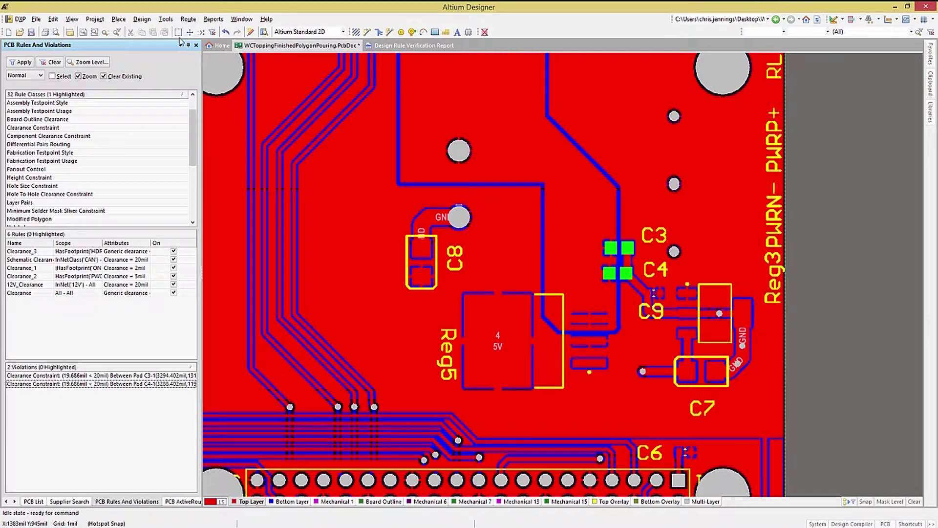
- Open the 12V_Clearance design rule and set its second object match to Custom Query
click(143, 19)
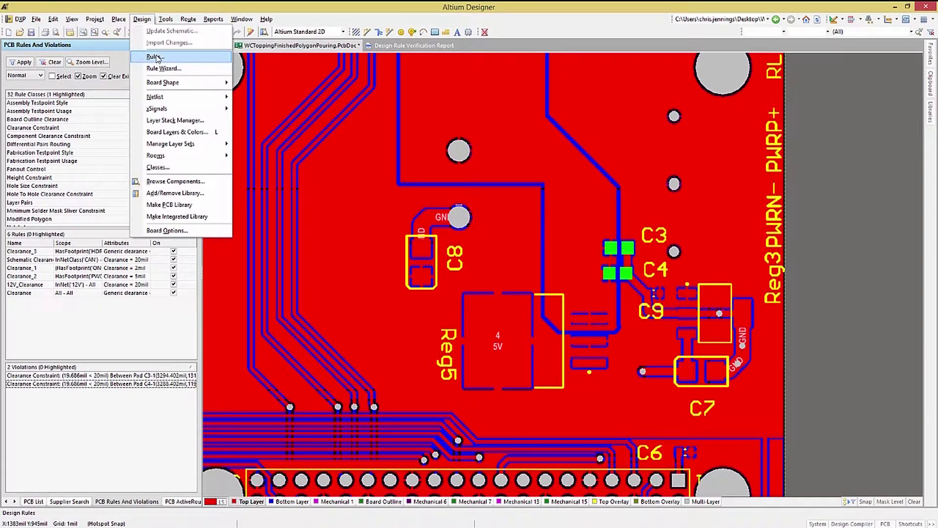
click(155, 57)
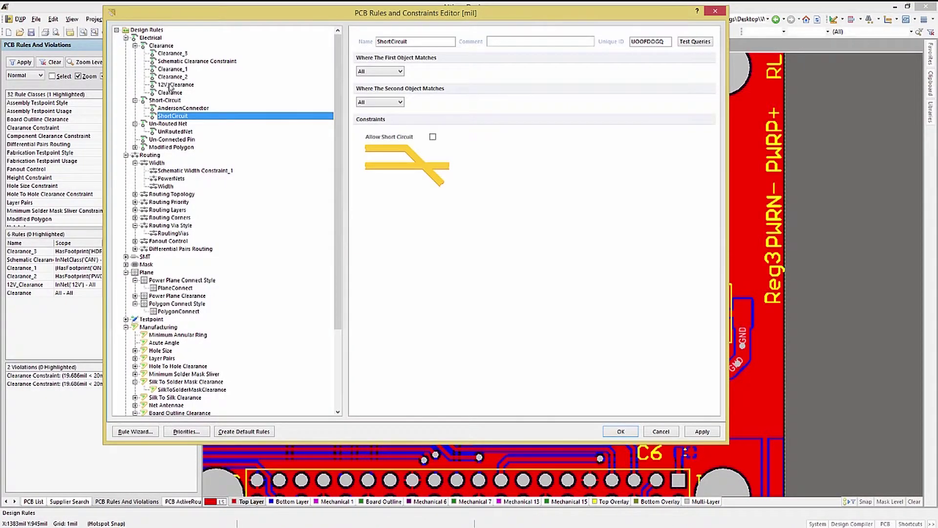
click(170, 85)
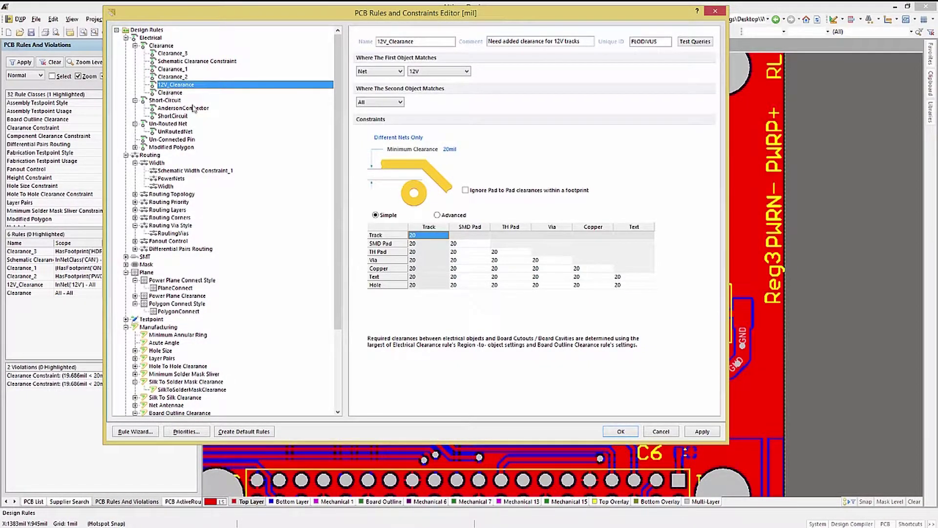
click(400, 103)
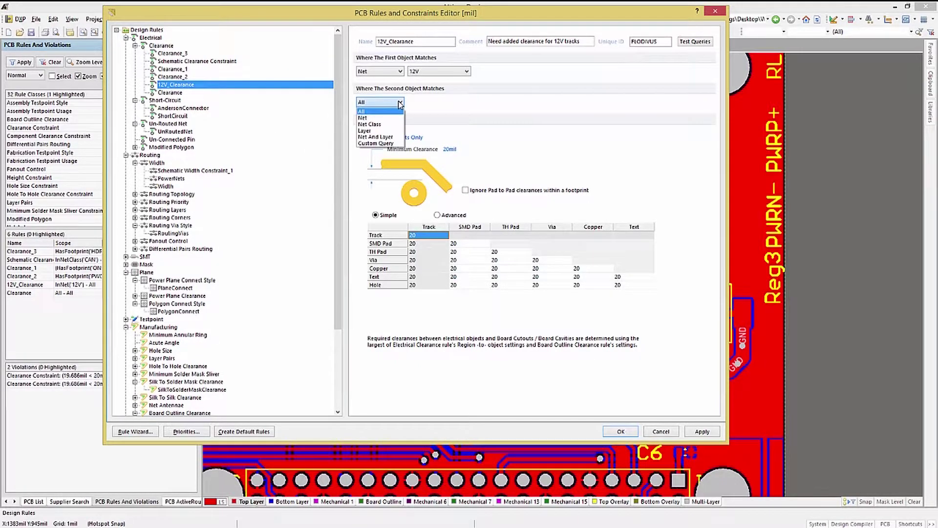
click(386, 143)
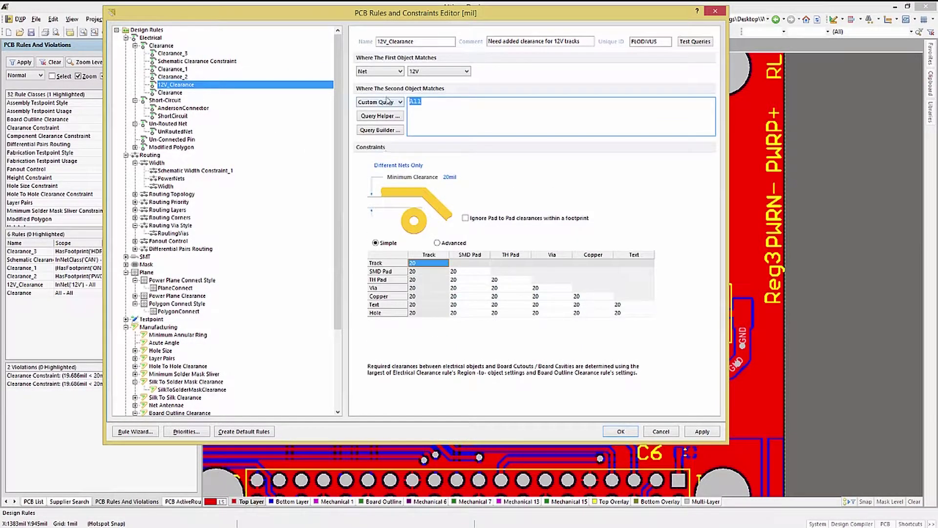
- Replace the second object match query with InComponent('C3') using the Query Helper's membership checks
click(377, 116)
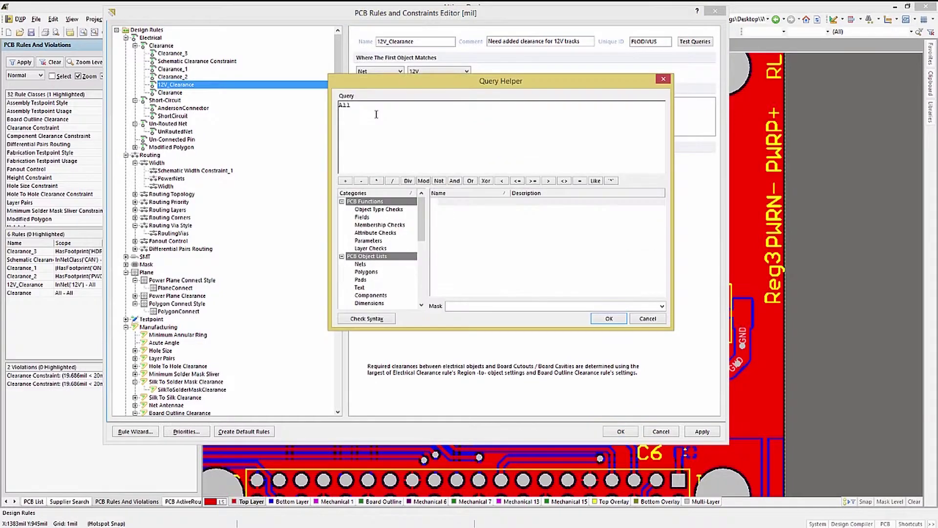
drag(372, 113, 339, 111)
key(BackSpace)
click(364, 225)
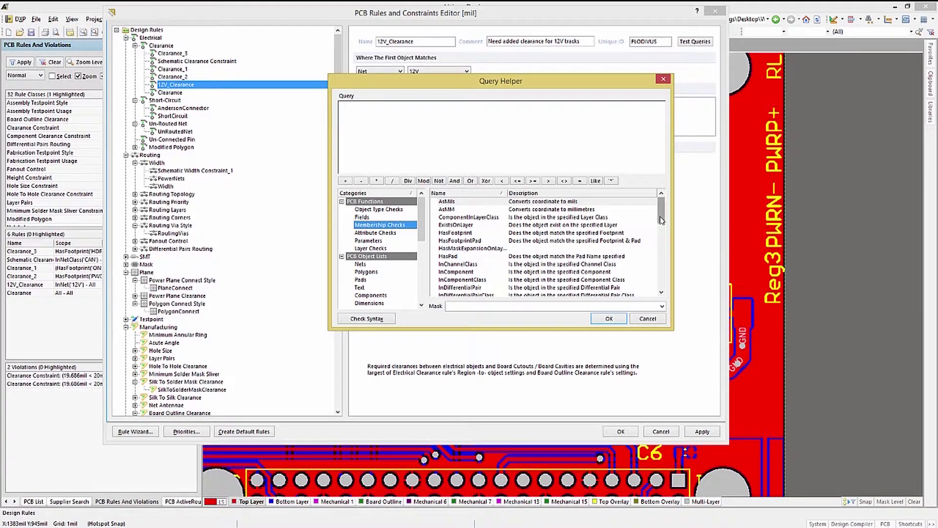
scroll(450, 261, down, 1)
double_click(456, 257)
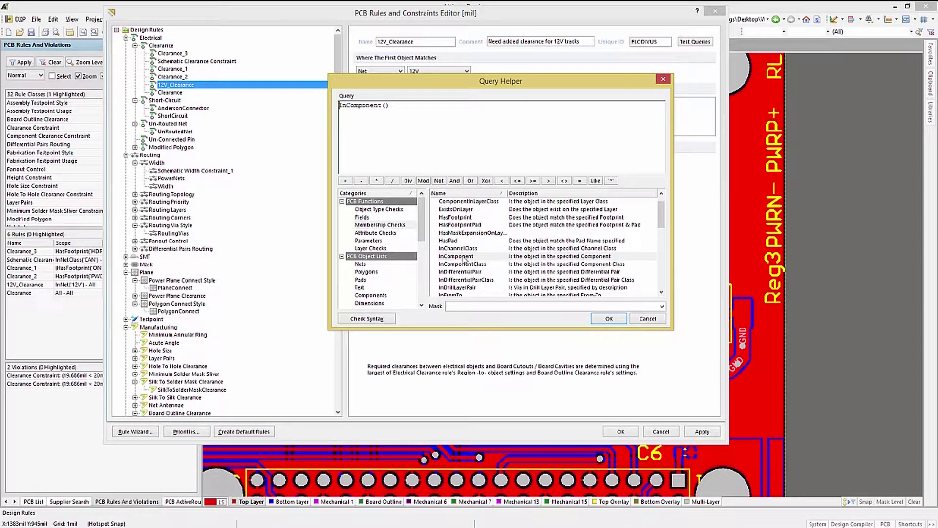
triple_click(385, 105)
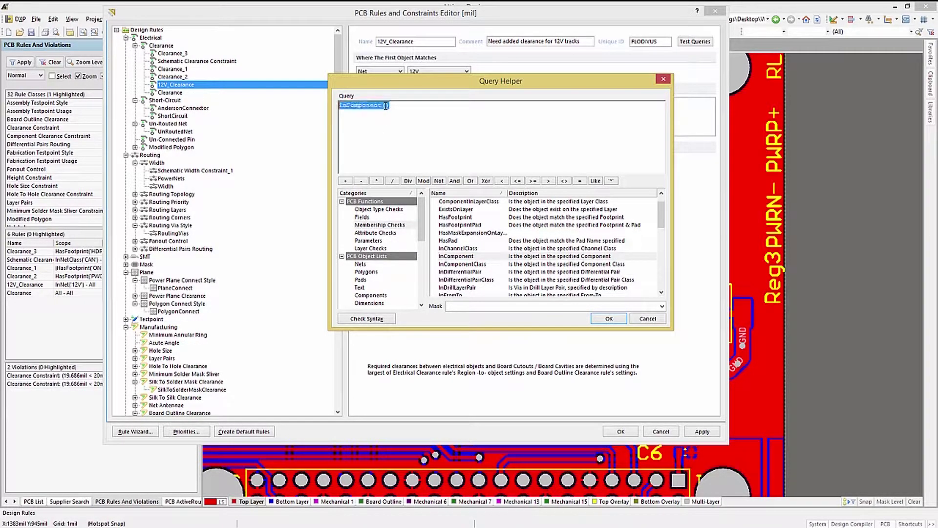
click(388, 106)
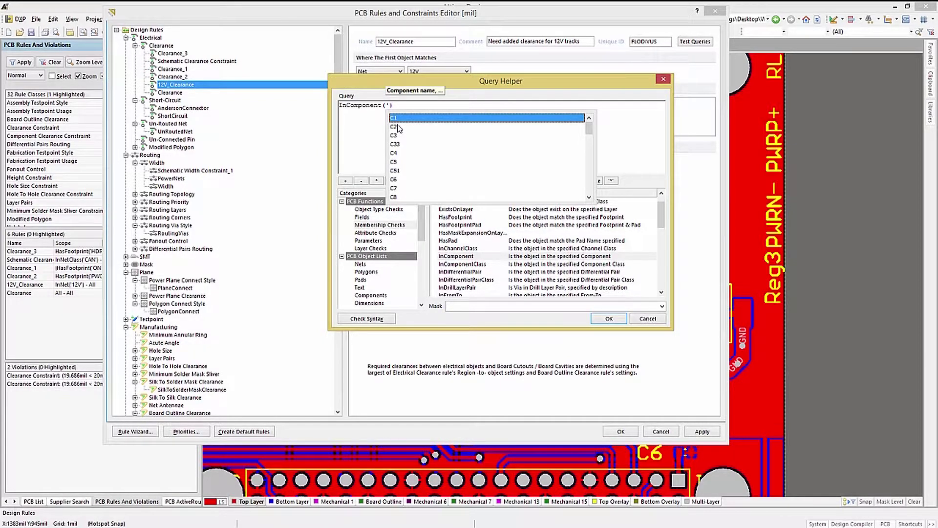
click(398, 136)
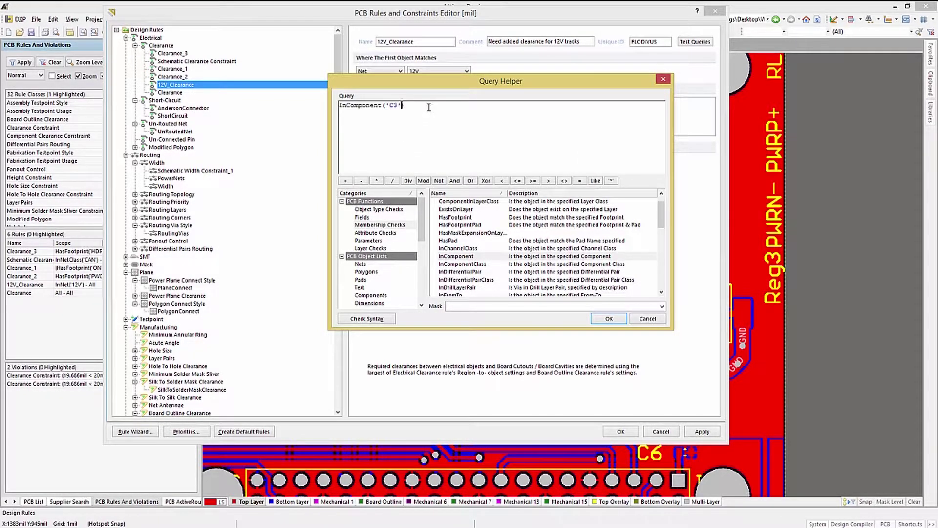
- Extend the query with Or InComponent('C4')
click(470, 181)
text(In)
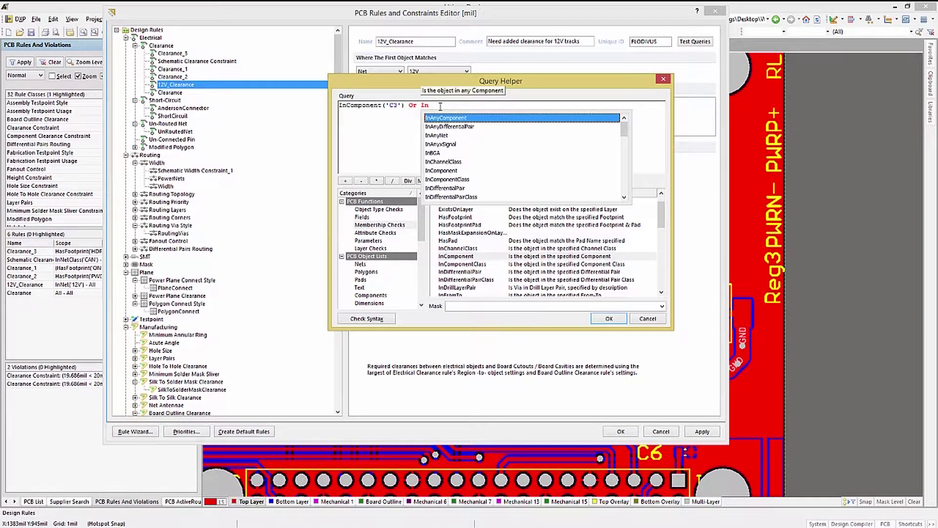
text(C)
double_click(435, 128)
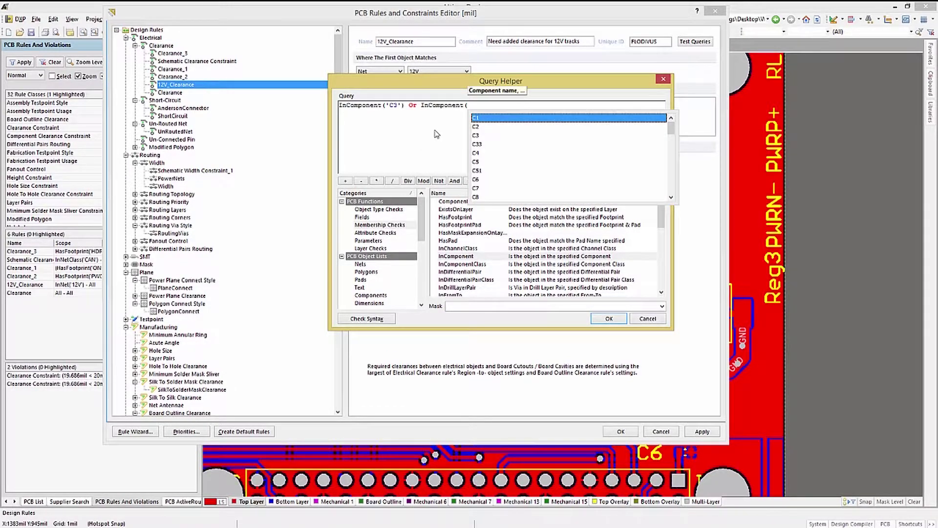
double_click(478, 157)
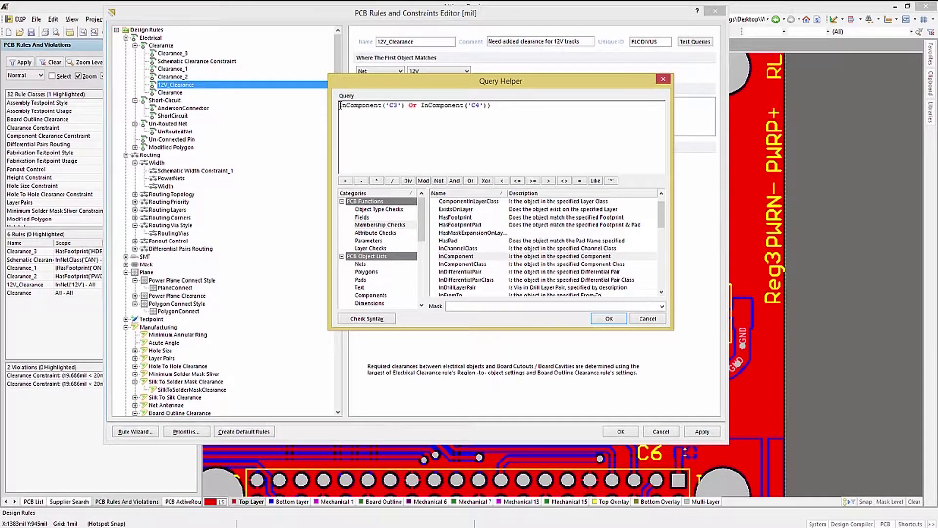
- Enclose the C3 and C4 conditions in parentheses, negate them with Not, and apply the edited 12V_Clearance rule
text(()
click(439, 181)
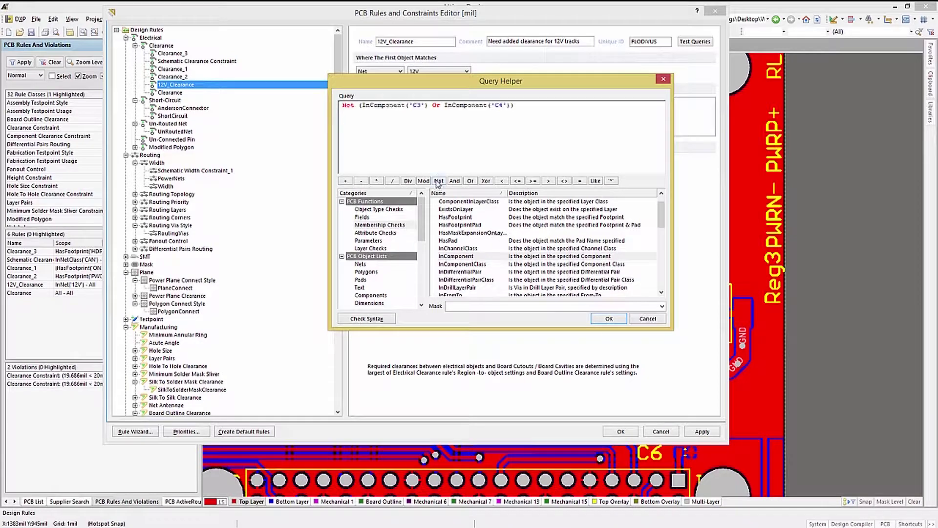
click(608, 319)
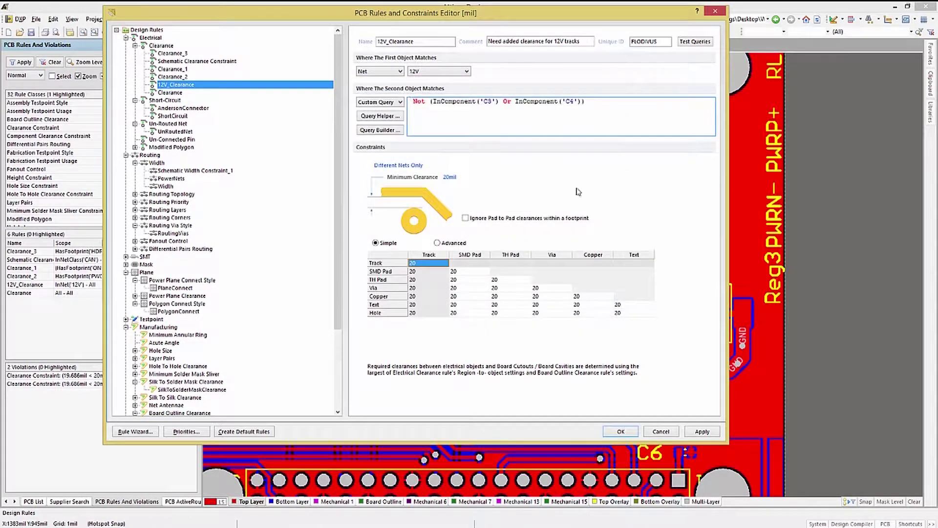
click(713, 431)
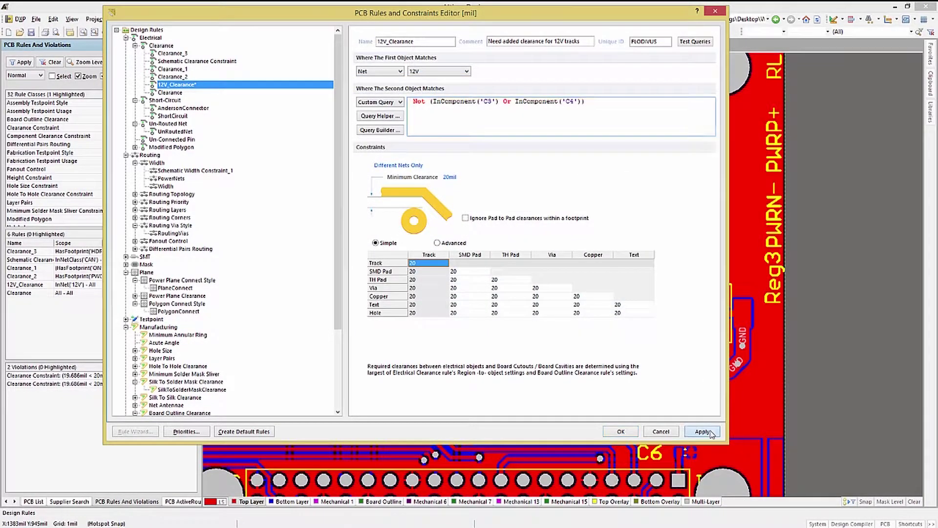
click(628, 434)
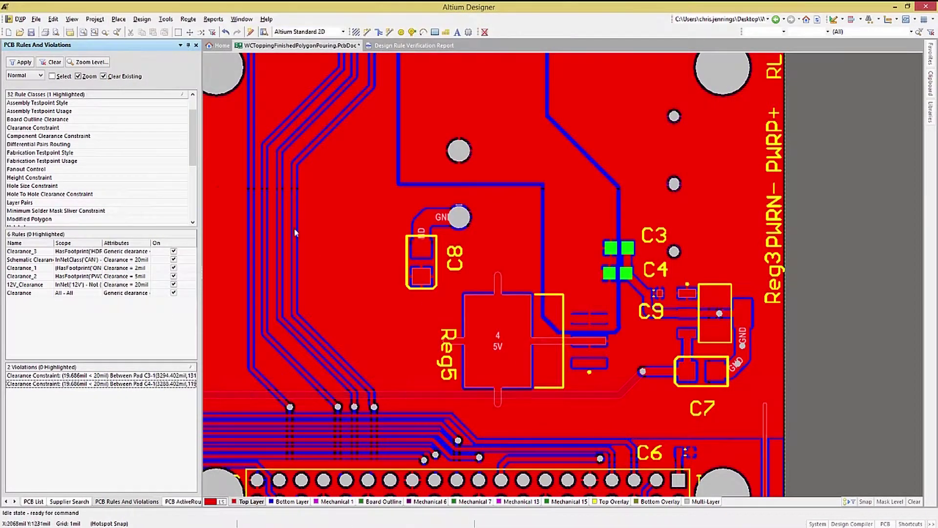
- Rerun the DRC for the Clearance Constraint class with the edited 12V rule
click(22, 128)
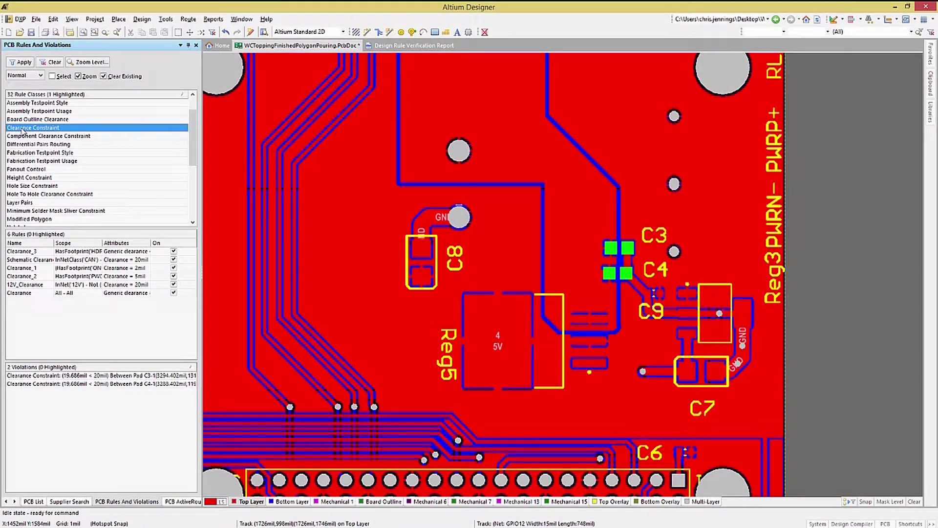
right_click(22, 130)
click(73, 171)
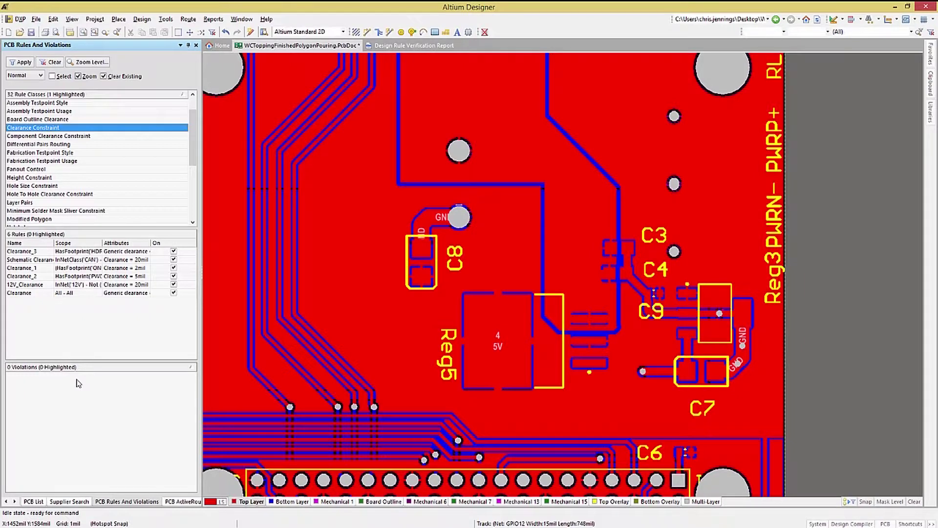
- Run the DRC for the Component Clearance Constraint class only
click(31, 138)
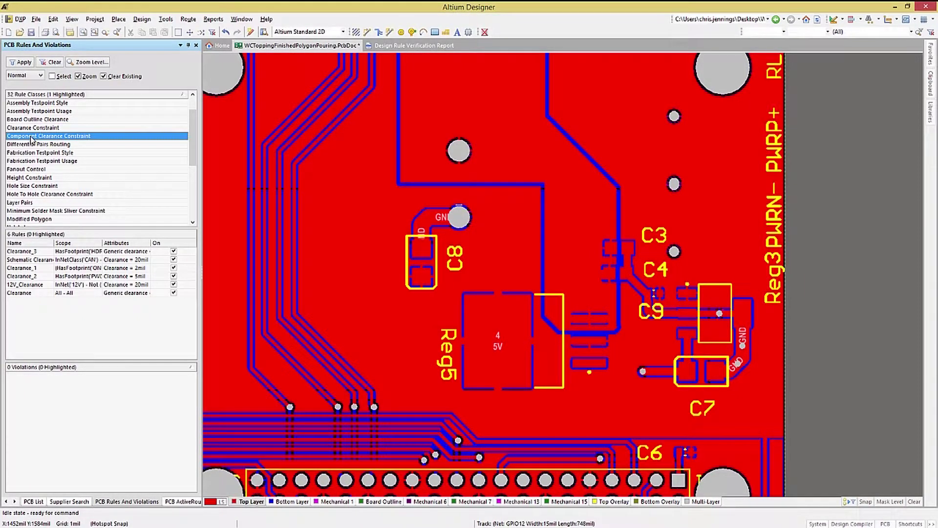
right_click(32, 138)
click(95, 179)
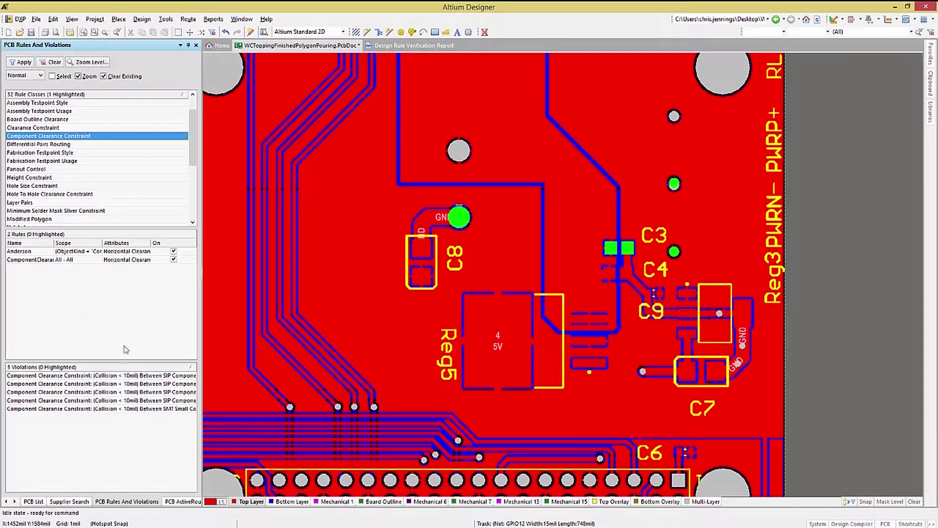
- Review the details of the component clearance violation between headers IOG_1 and IOP_1, highlighting them on the board
click(90, 376)
double_click(90, 376)
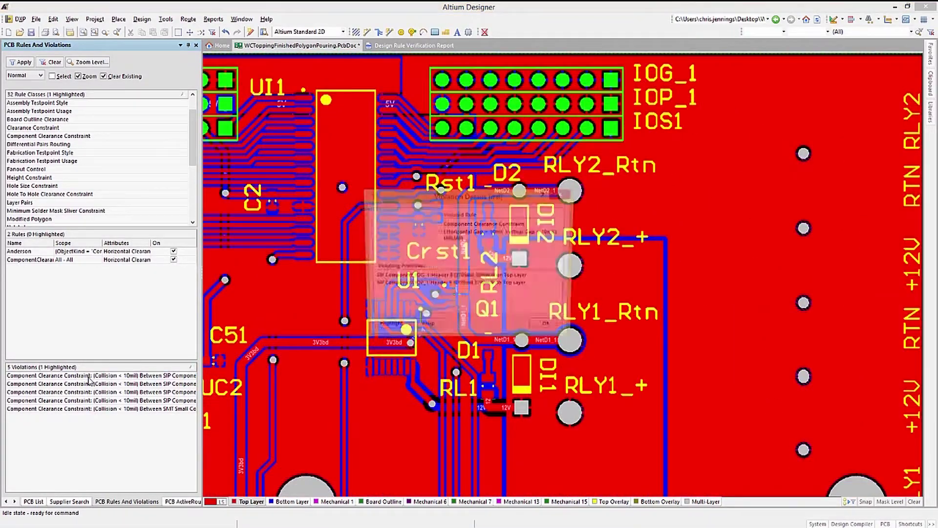
drag(403, 205, 665, 212)
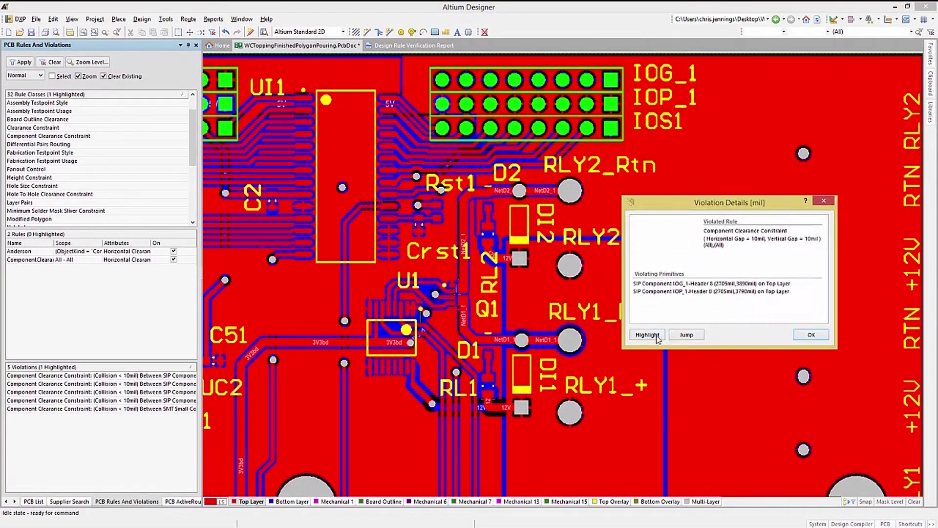
click(653, 335)
click(811, 335)
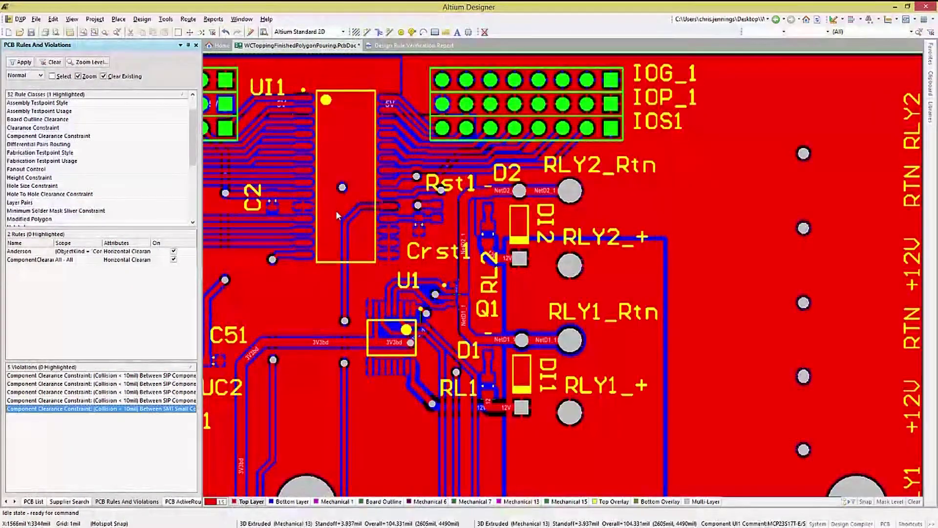
scroll(297, 300, down, 8)
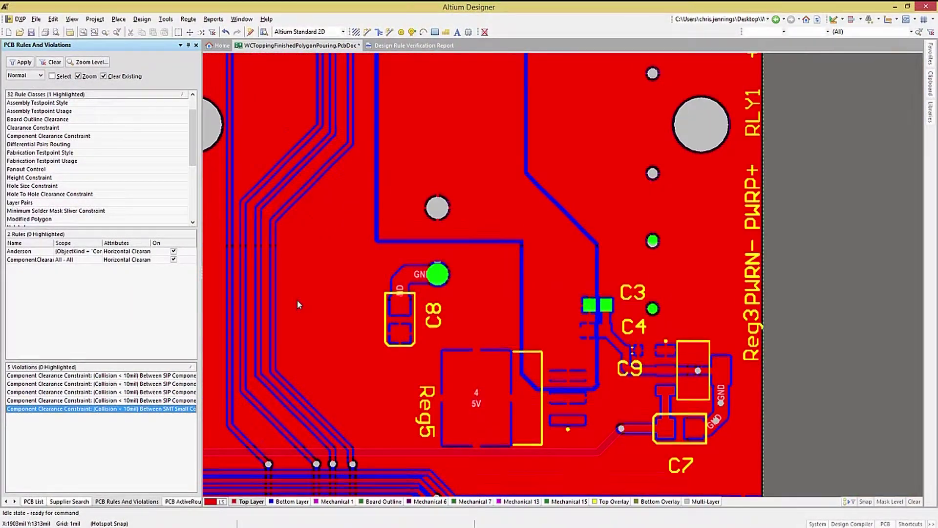
shift+scroll(307, 300, left, 3)
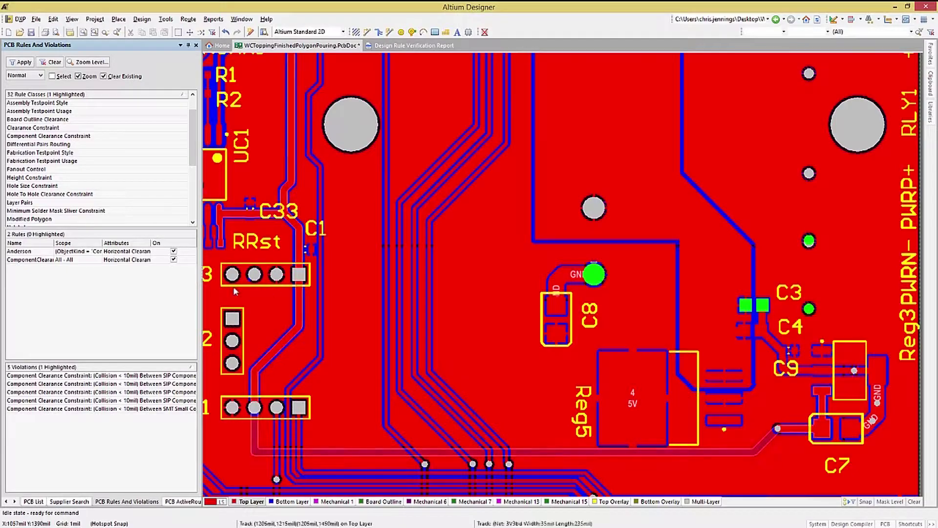
click(89, 375)
double_click(90, 375)
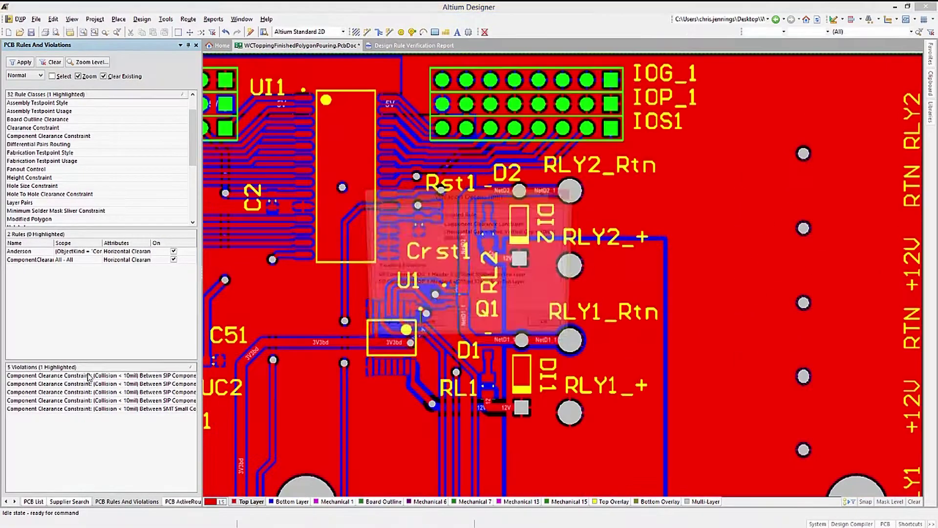
click(387, 327)
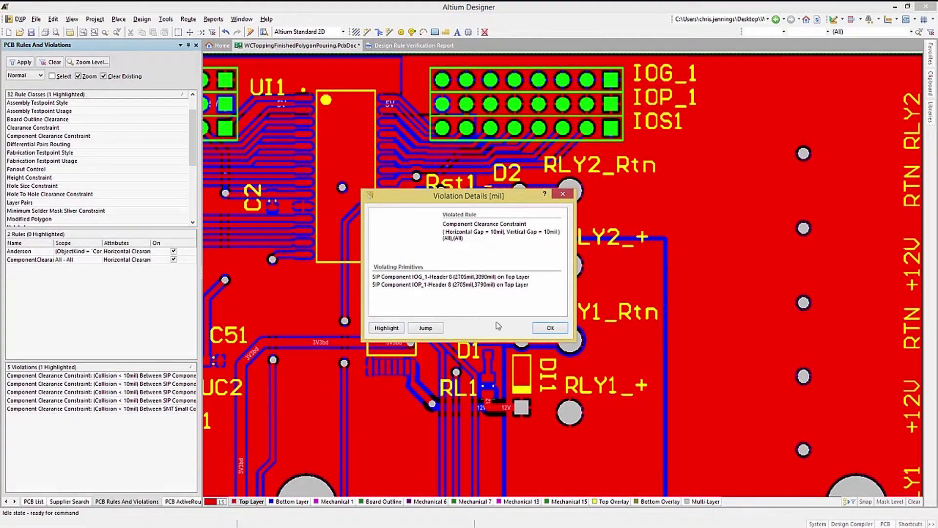
click(544, 328)
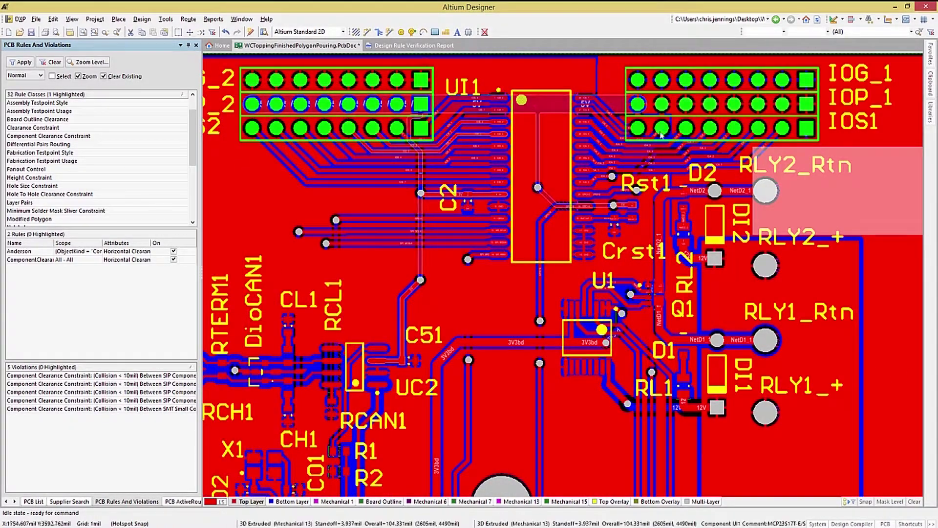
- Review the details of the component clearance violation between C3 and PWRN-, highlighting both components
click(48, 409)
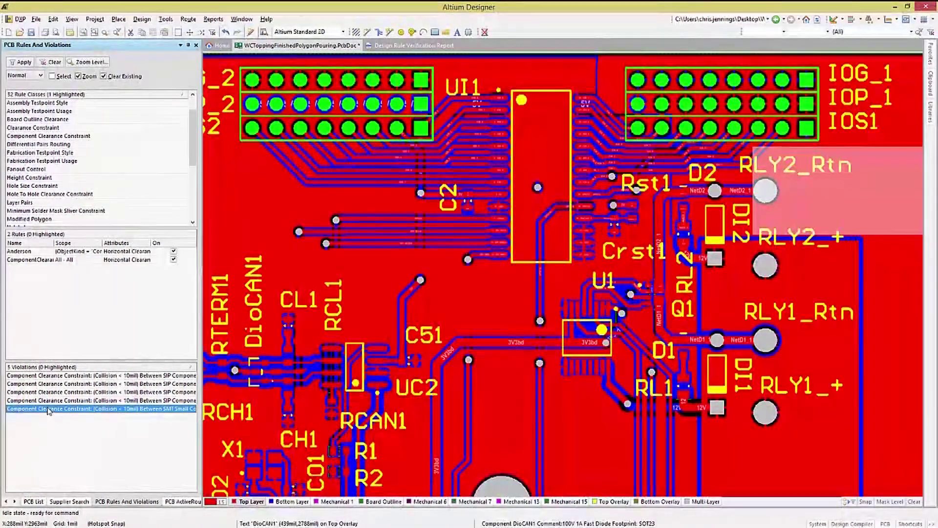
double_click(49, 409)
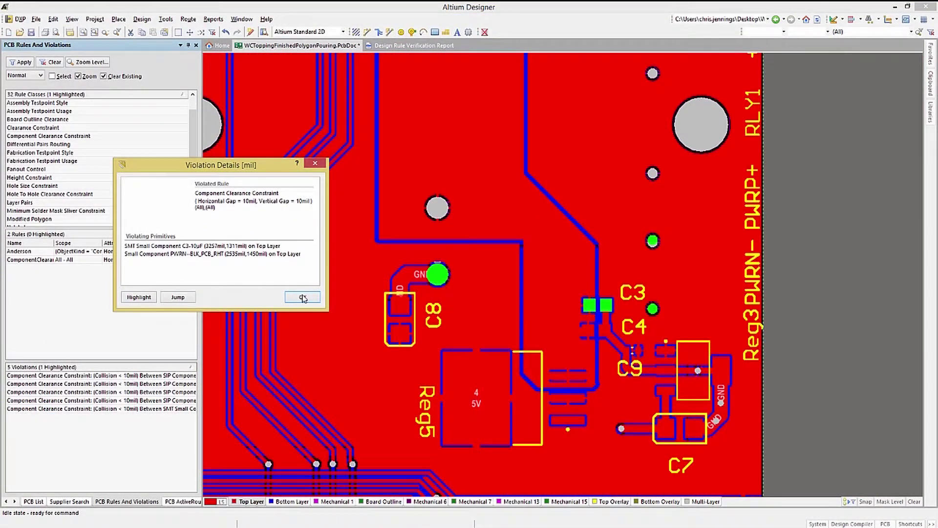
click(143, 298)
click(302, 296)
- Activate the Mechanical 1 layer and inspect the collision between C3 and the PWRN- connector in 3D
click(334, 502)
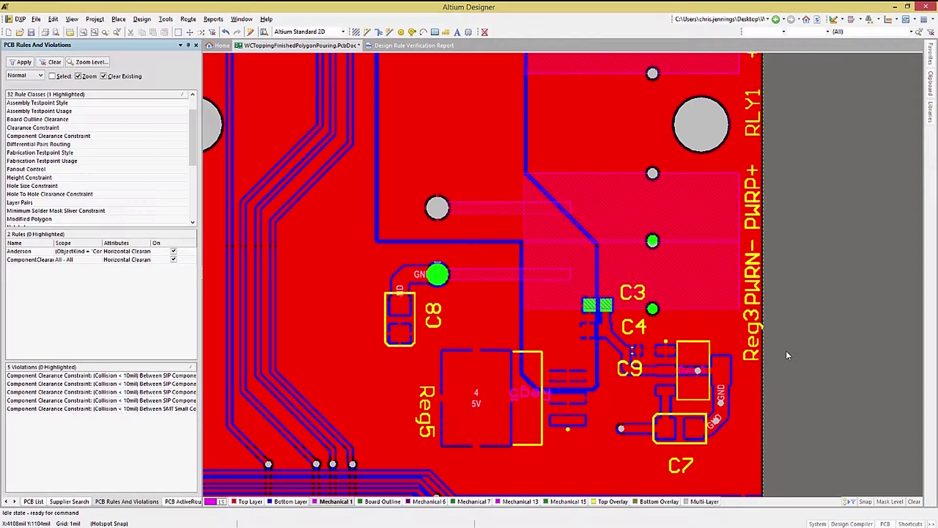
key(3)
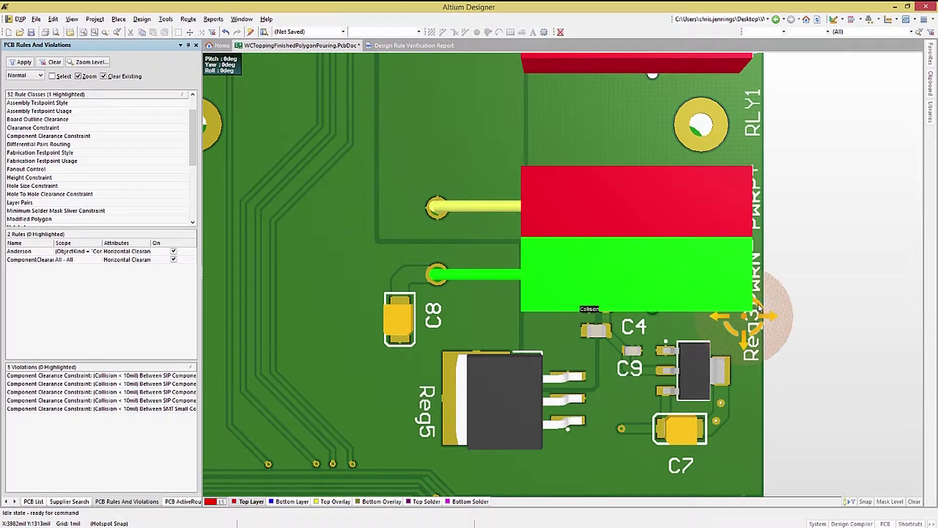
shift+right_drag(741, 318, 767, 299)
- Return to the 2D layout and move capacitor C3 just below C4, clear of the PWRN- connector body
key(2)
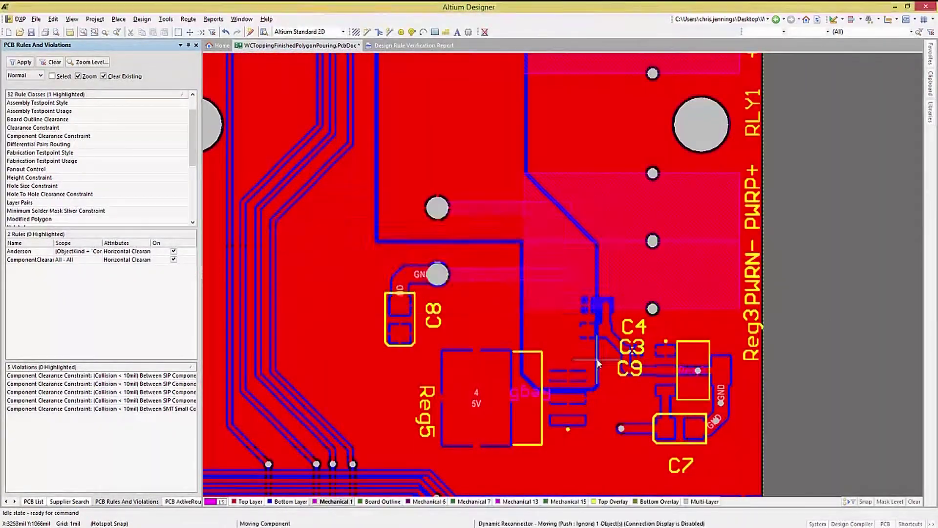
mouse_move(429, 315)
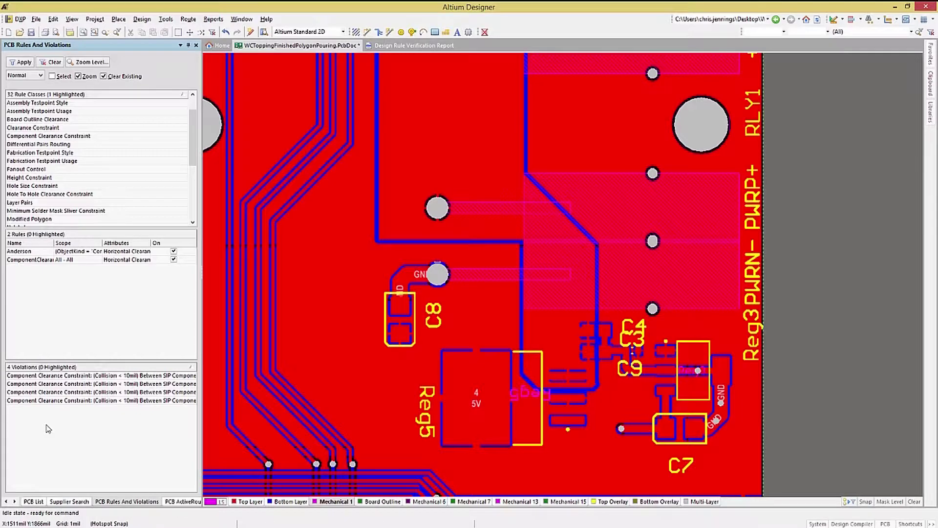
- Examine the BoardOutlineClearance design rule's clearance settings for the board's outline and cutout edges
click(142, 18)
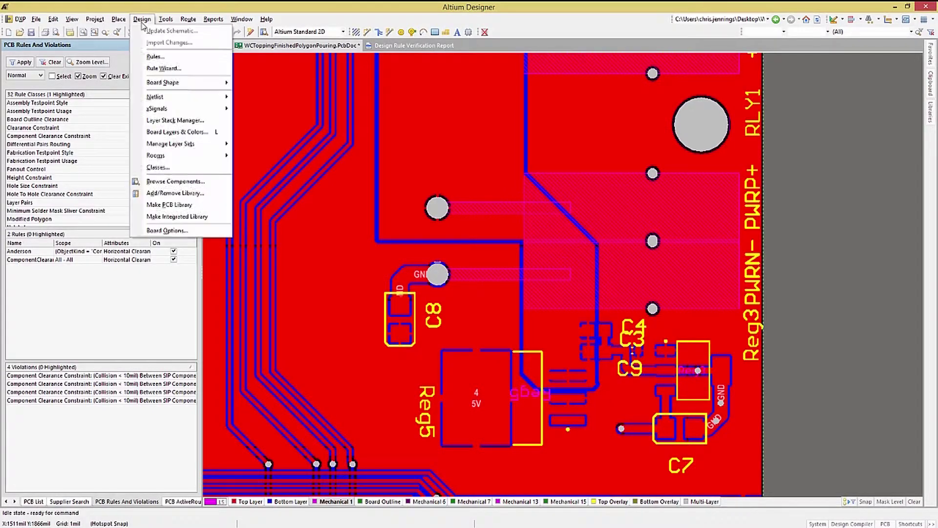
click(160, 58)
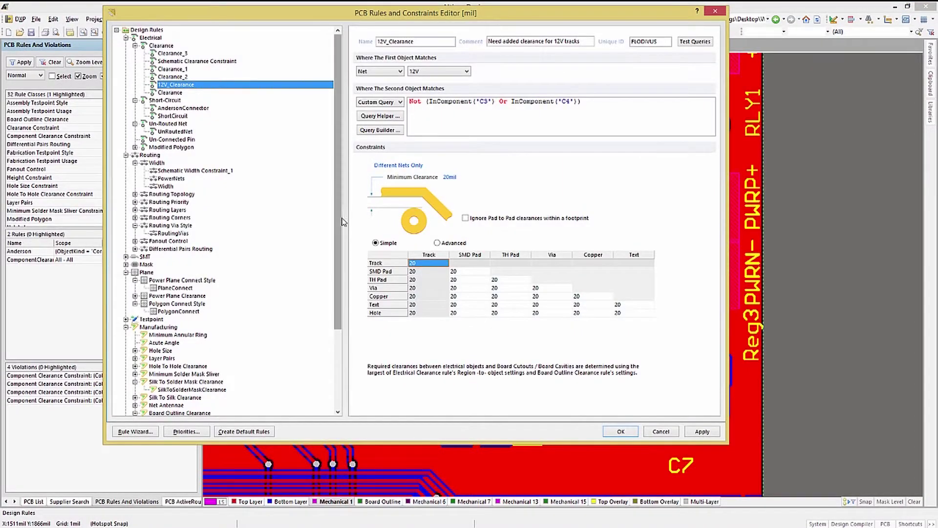
drag(336, 217, 342, 294)
click(177, 321)
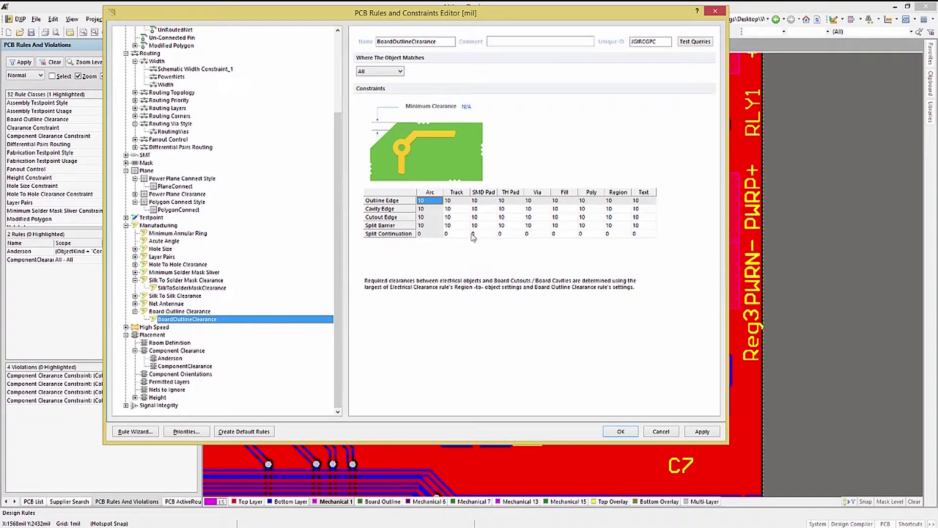
click(628, 431)
- Review the details of the Board Outline Clearance violation between the Reg3 text and the board edge
drag(195, 155, 195, 145)
click(38, 119)
click(81, 375)
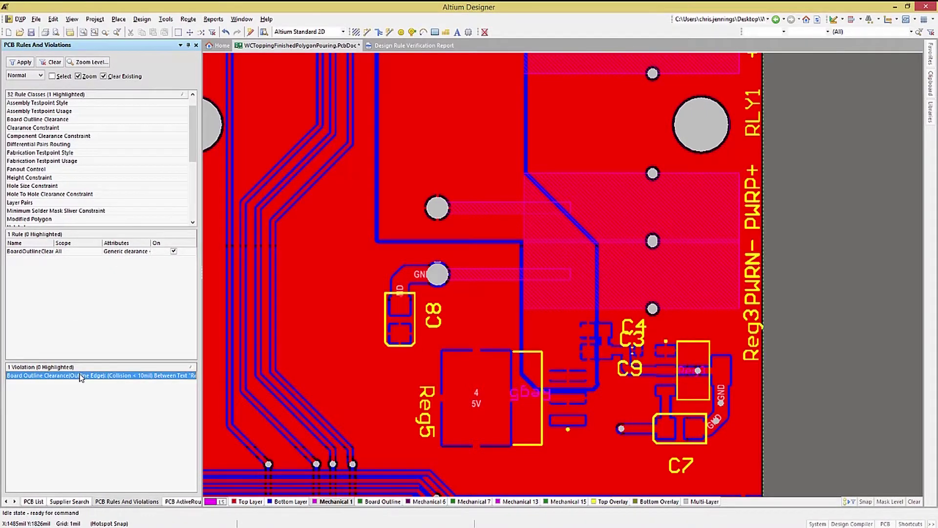
double_click(82, 375)
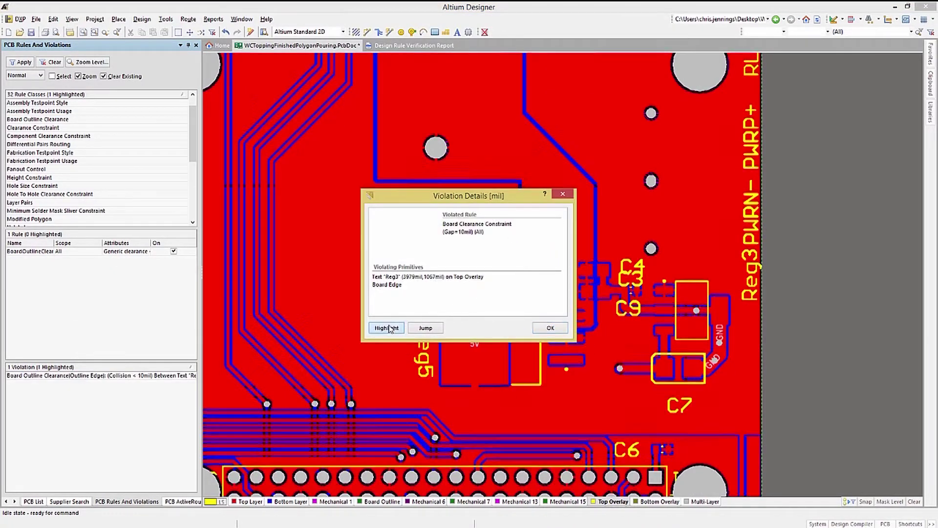
click(548, 328)
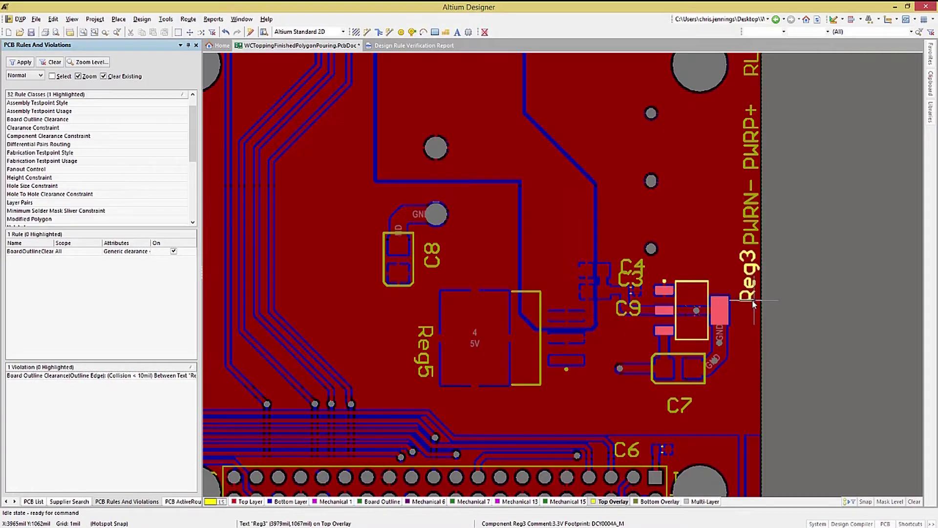
- Move the Reg3 designator text inward from the board edge and rerun the DRC for the Board Outline Clearance class
click(752, 306)
click(58, 120)
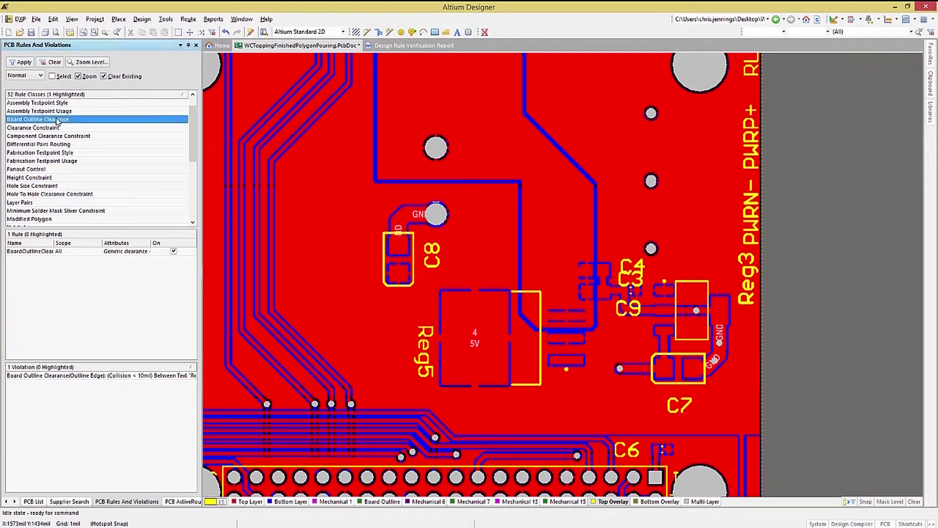
right_click(60, 124)
click(100, 165)
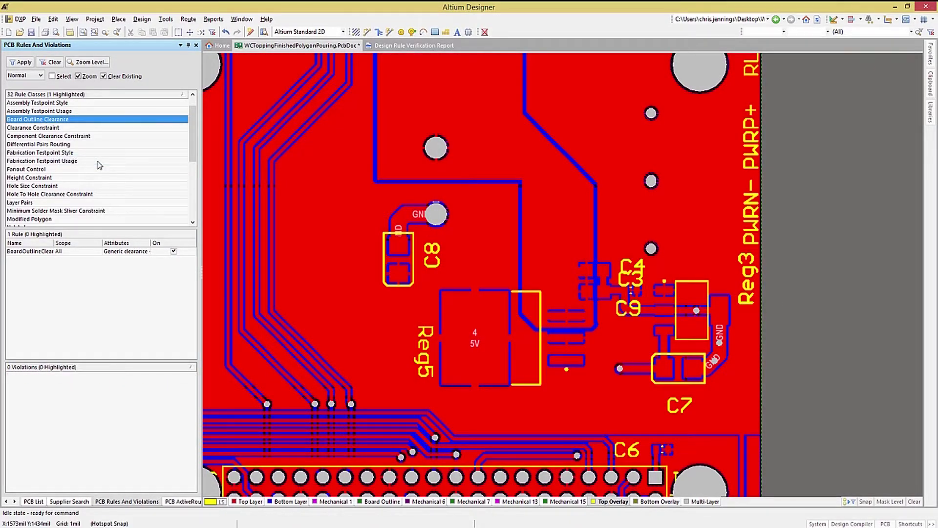